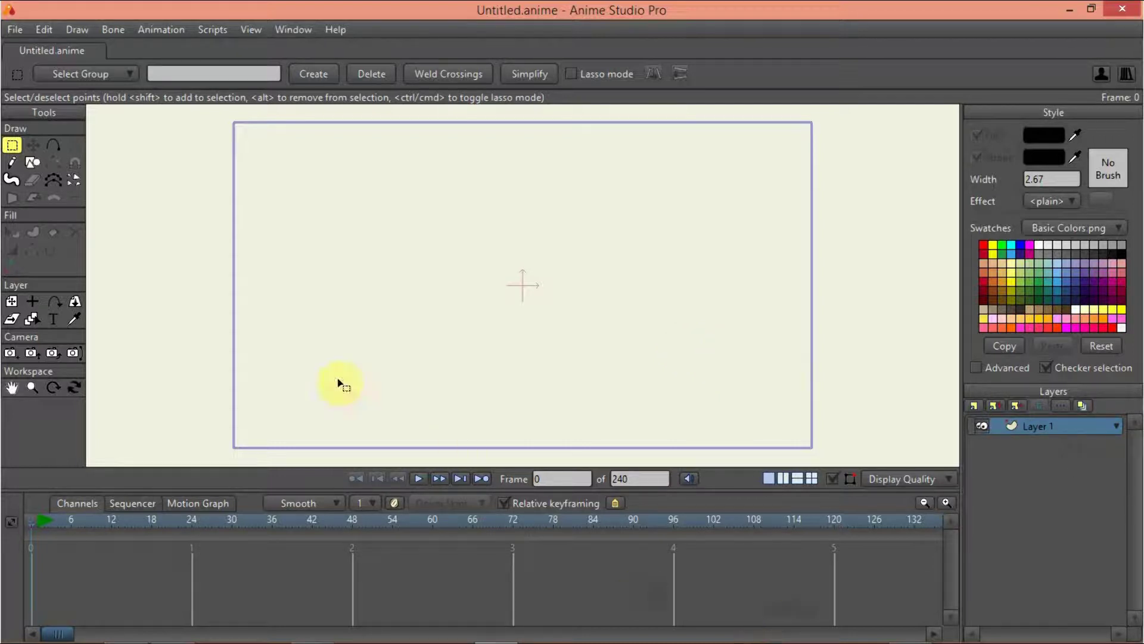
Step: Add a new group layer named 'physics' above Layer 1
click(974, 405)
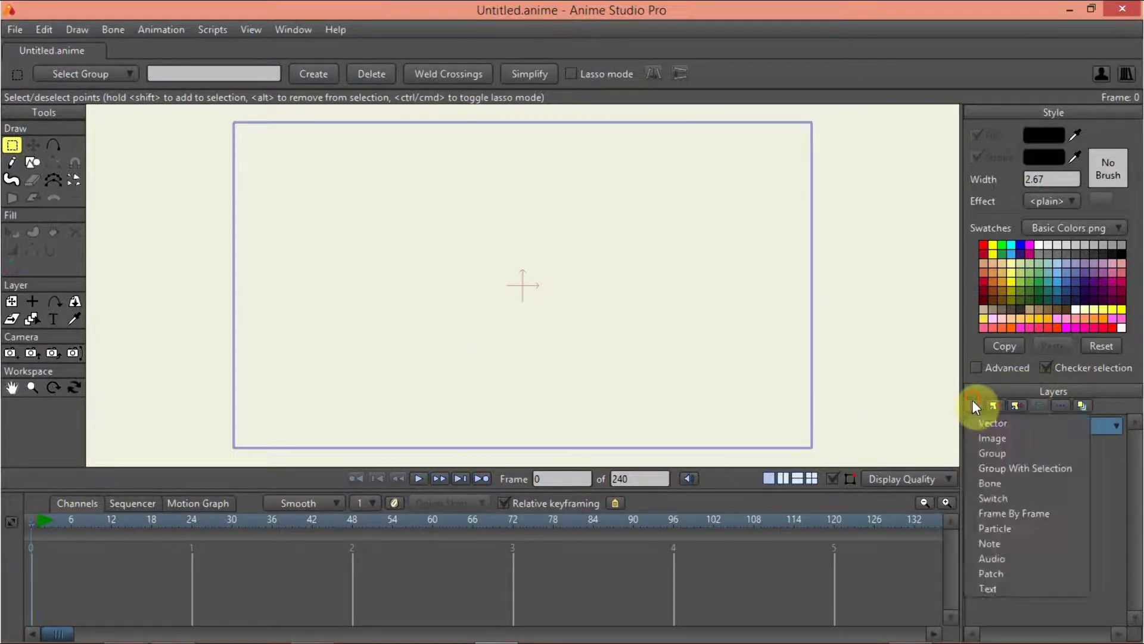
click(1014, 453)
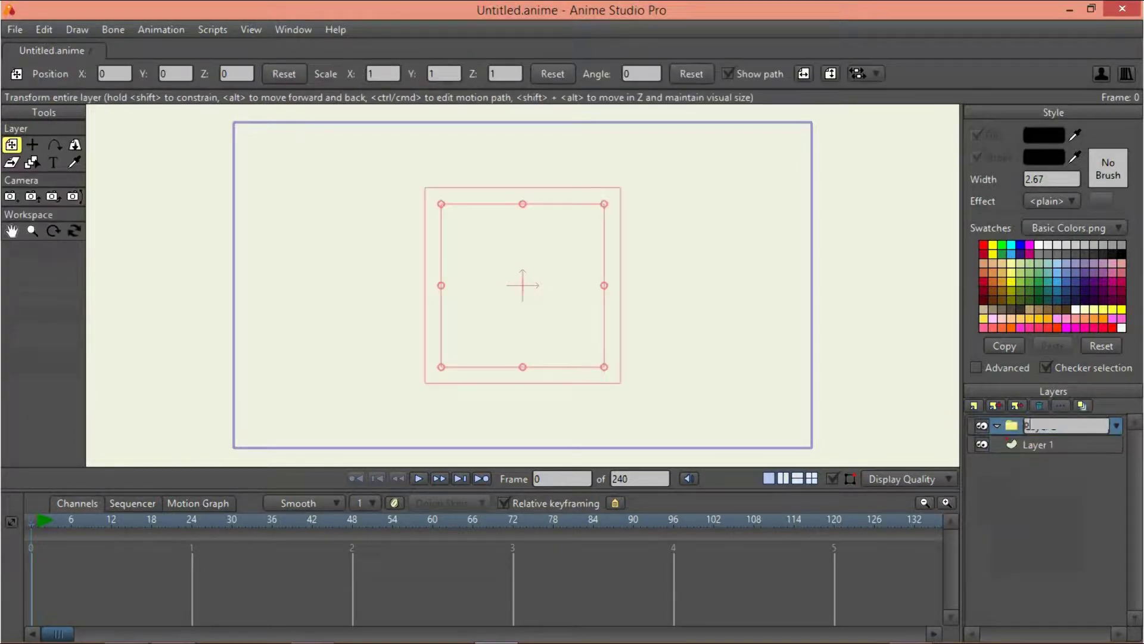
text(phys)
text(ics)
key(Return)
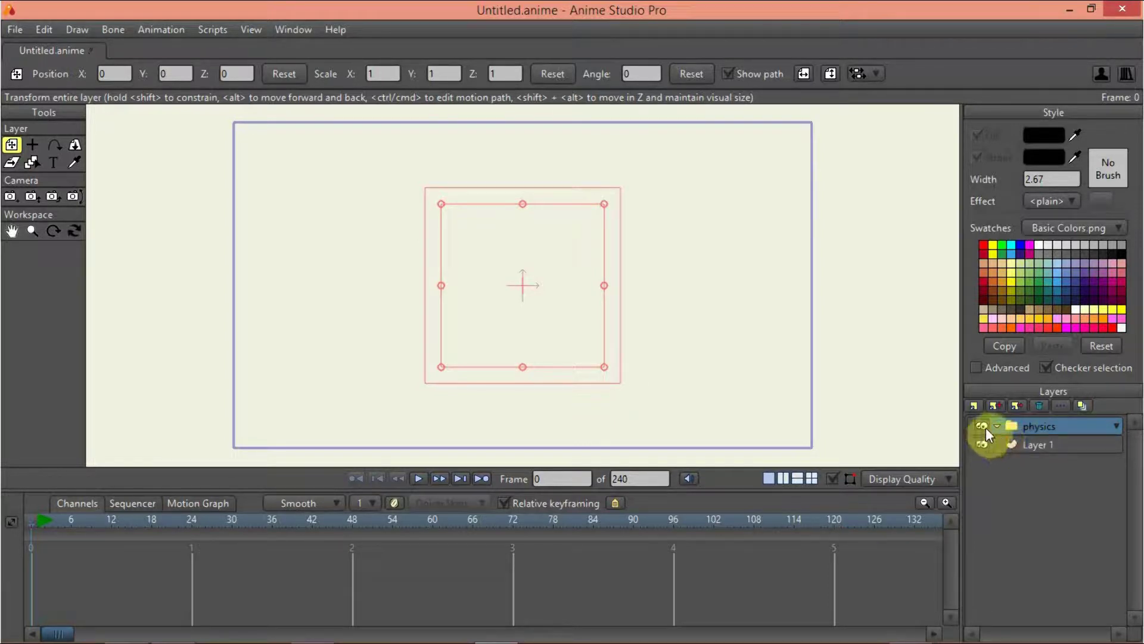
Step: Enable physics on the 'physics' group, keeping gravity at direction 270 and magnitude 10
double_click(1048, 421)
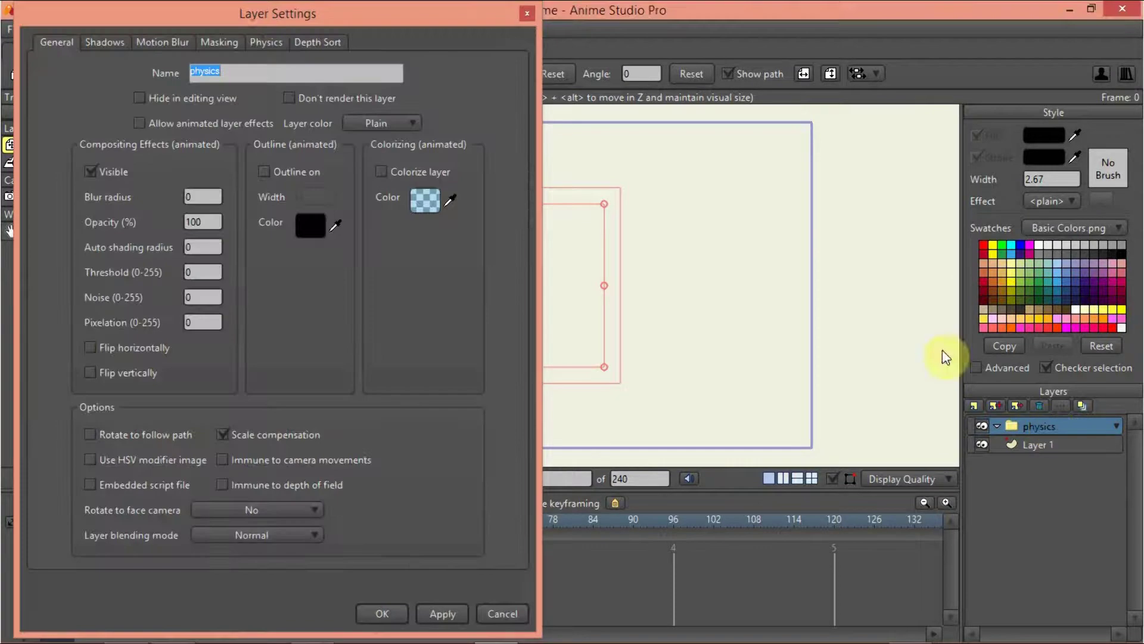
click(264, 40)
click(210, 96)
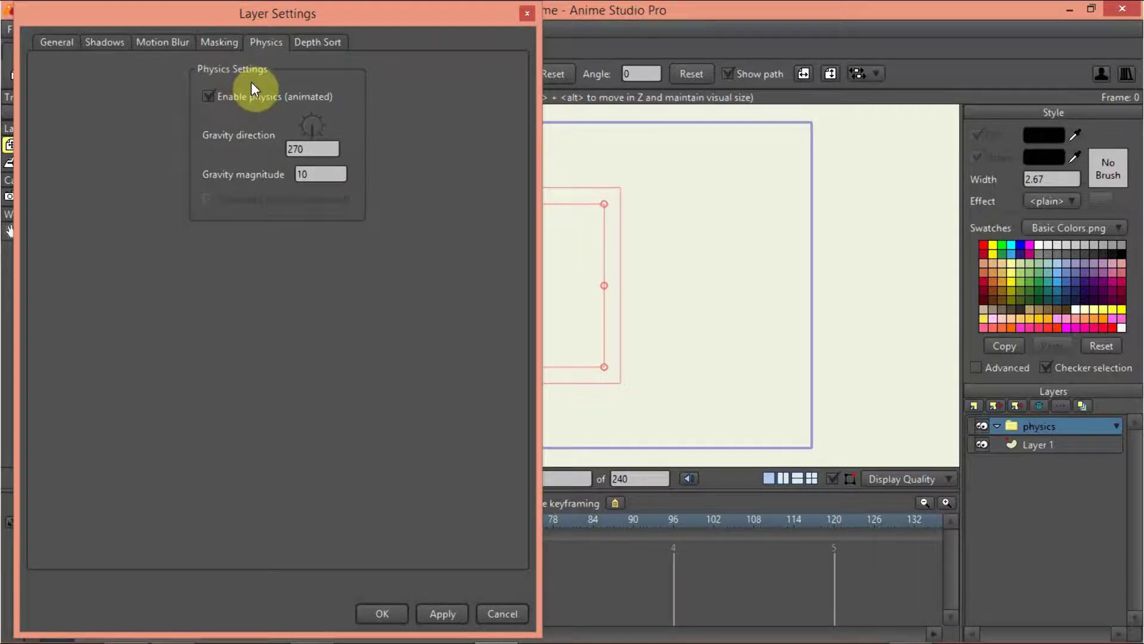
click(317, 172)
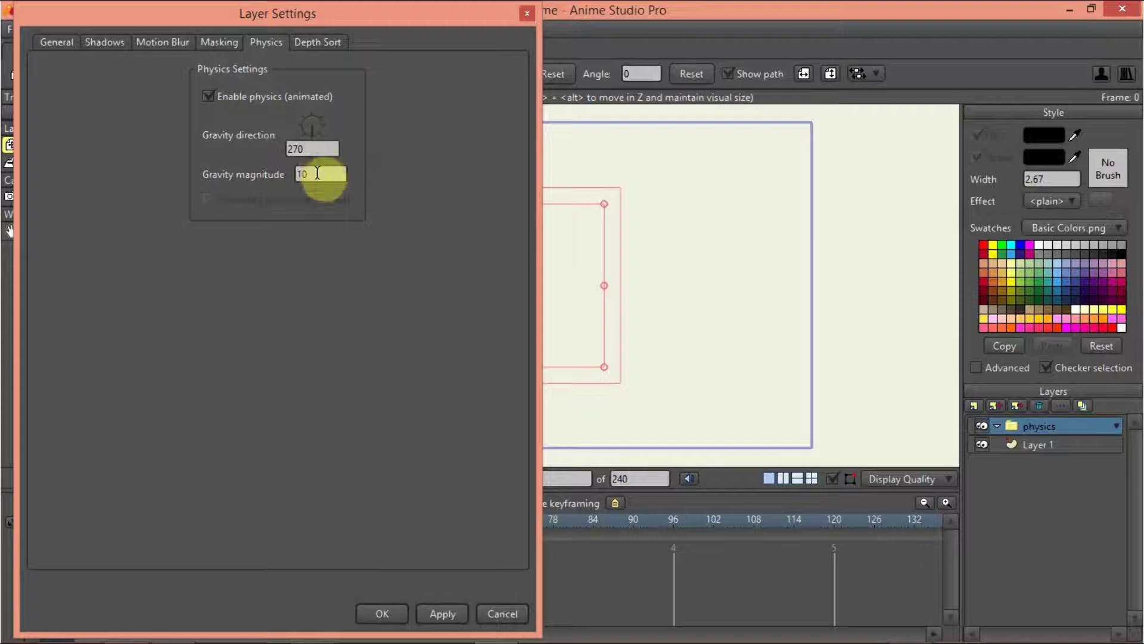
click(438, 609)
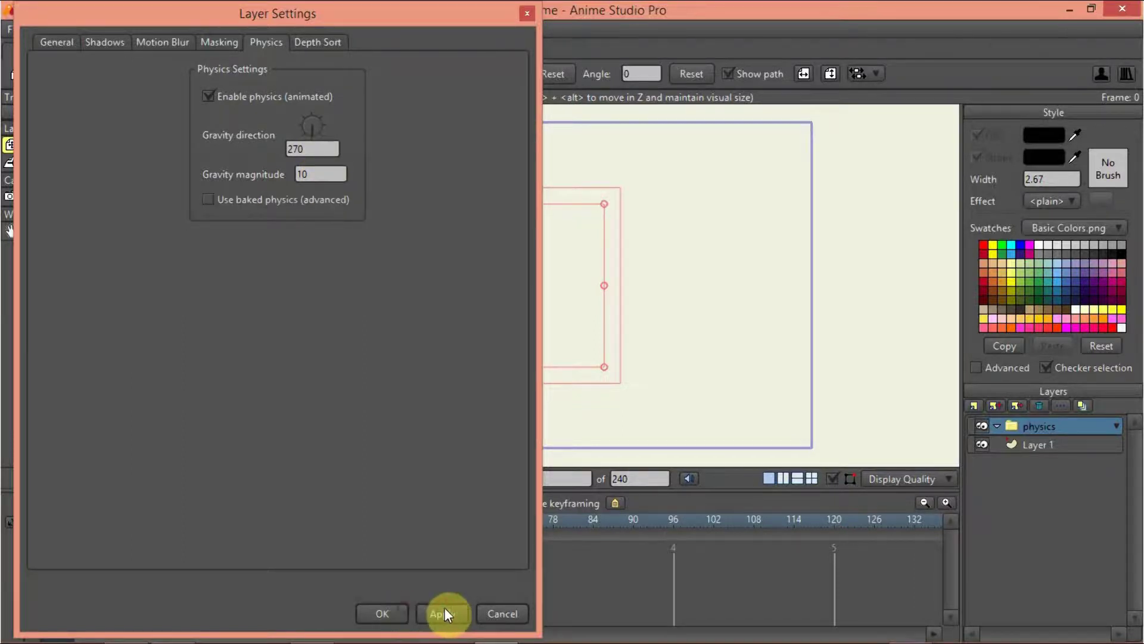
key(Return)
click(1028, 444)
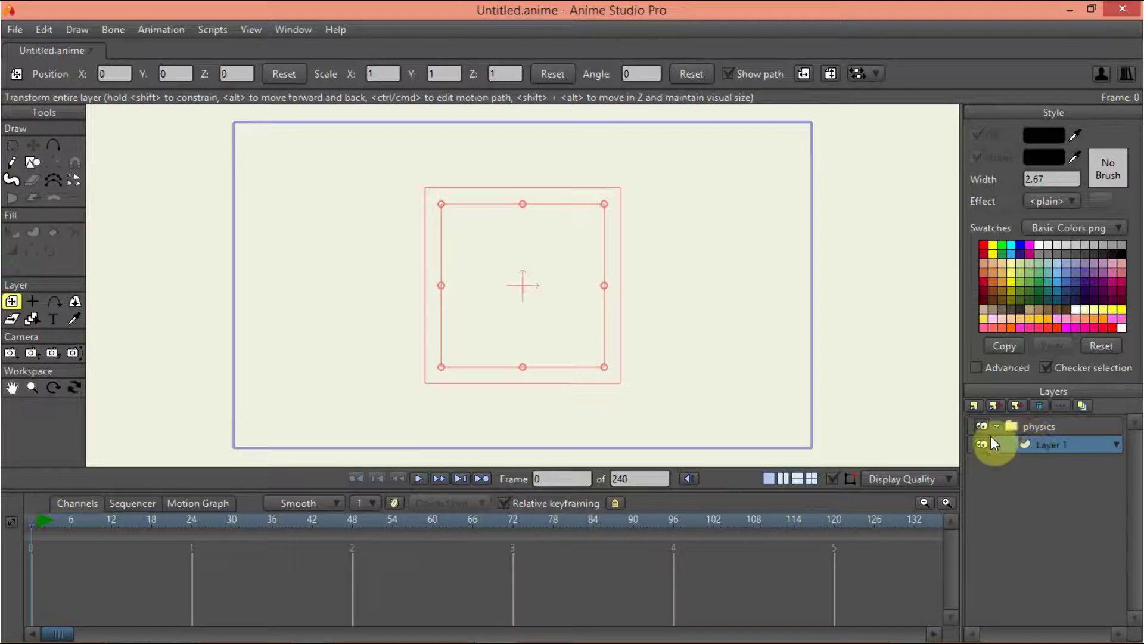
Step: Rename Layer 1 to 'ground' and add a vector layer named 'ball'
double_click(1074, 447)
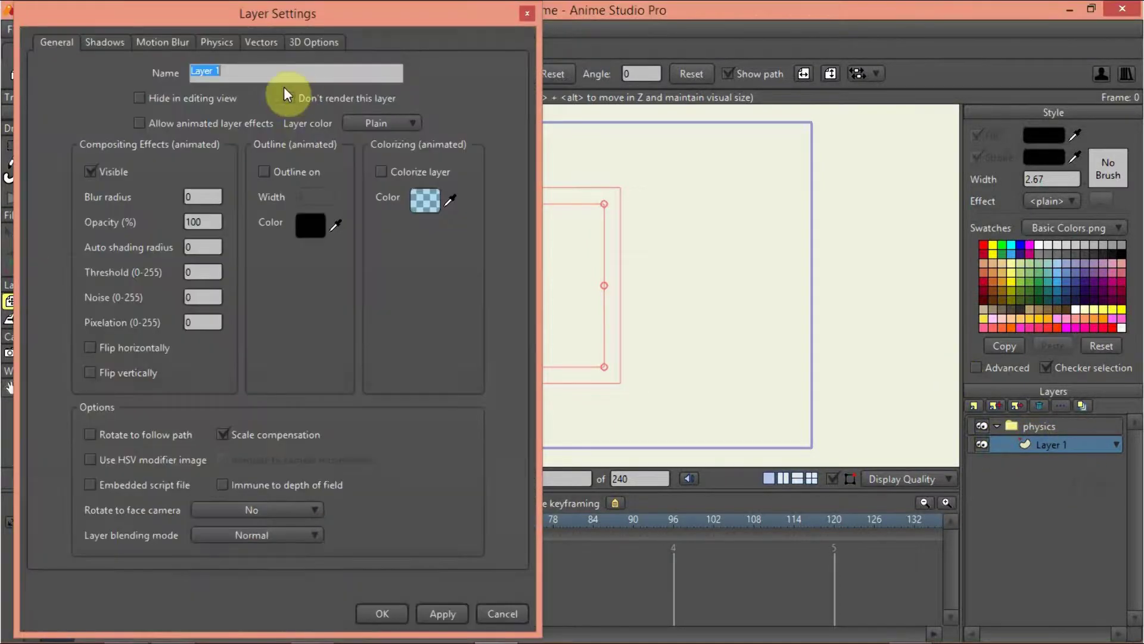
text(ground)
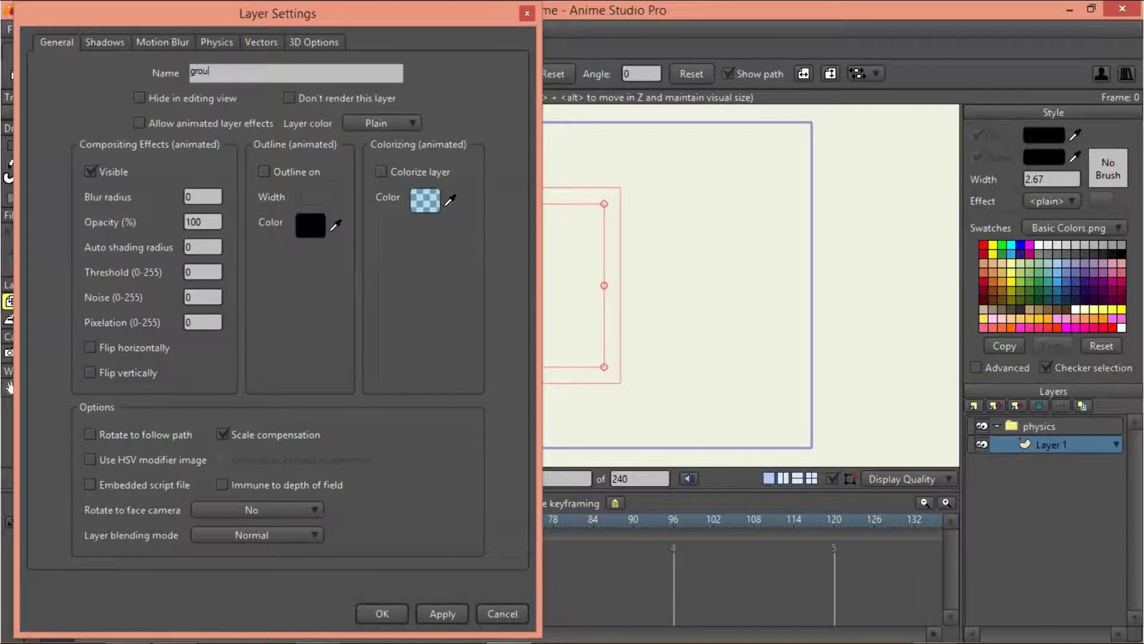
key(Return)
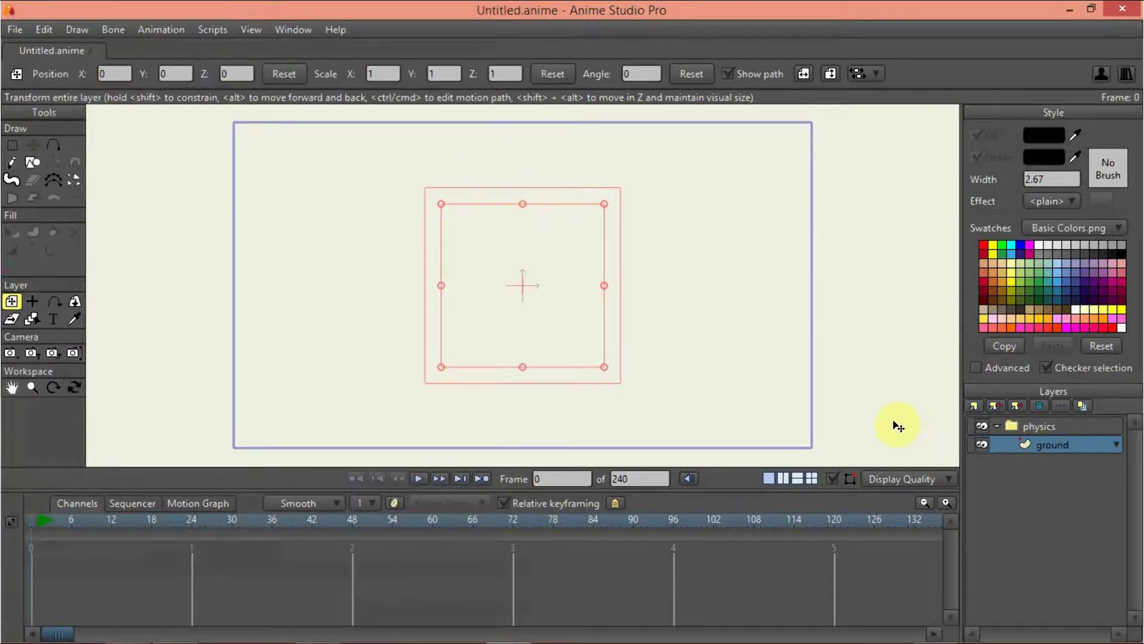
click(978, 409)
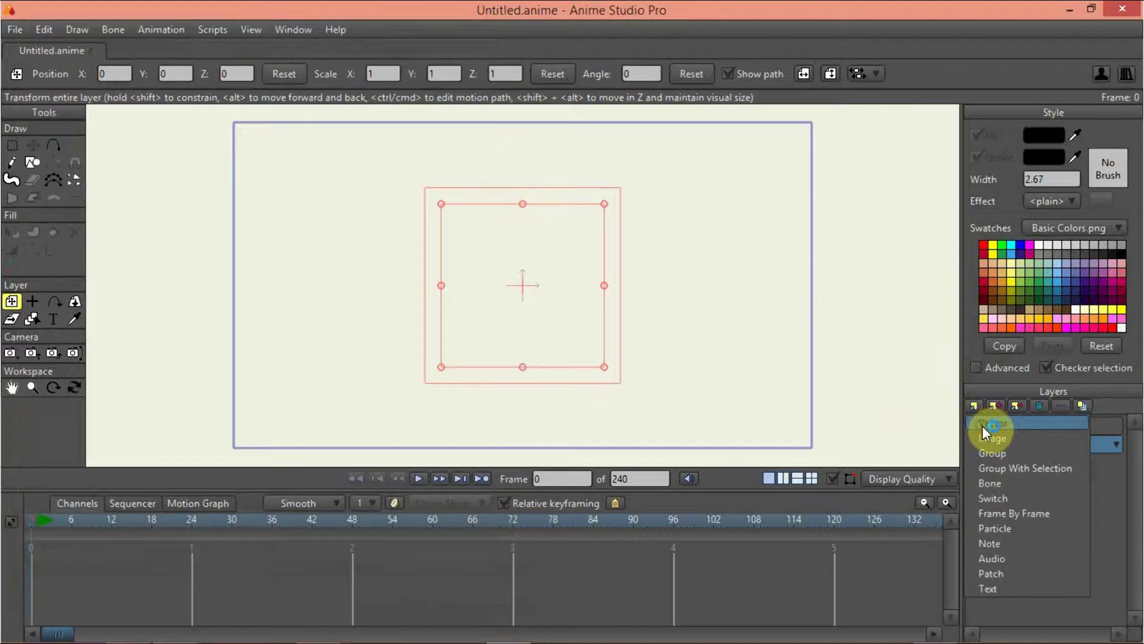
text(ba)
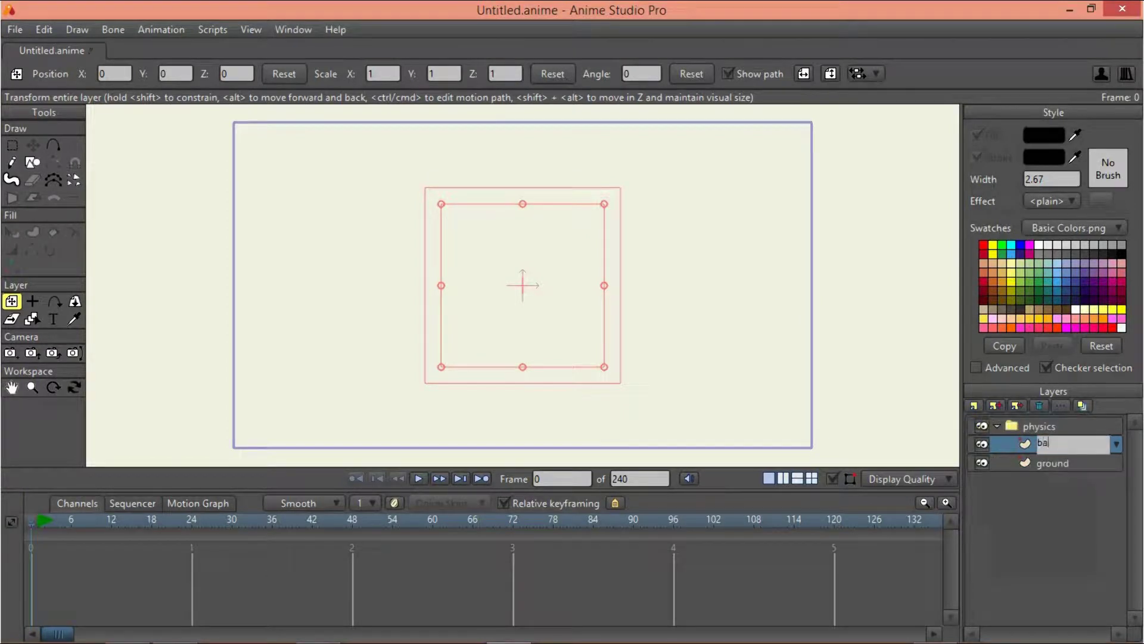
text(ll)
key(Return)
Step: Add another vector layer named 'wall' to the physics group
click(976, 407)
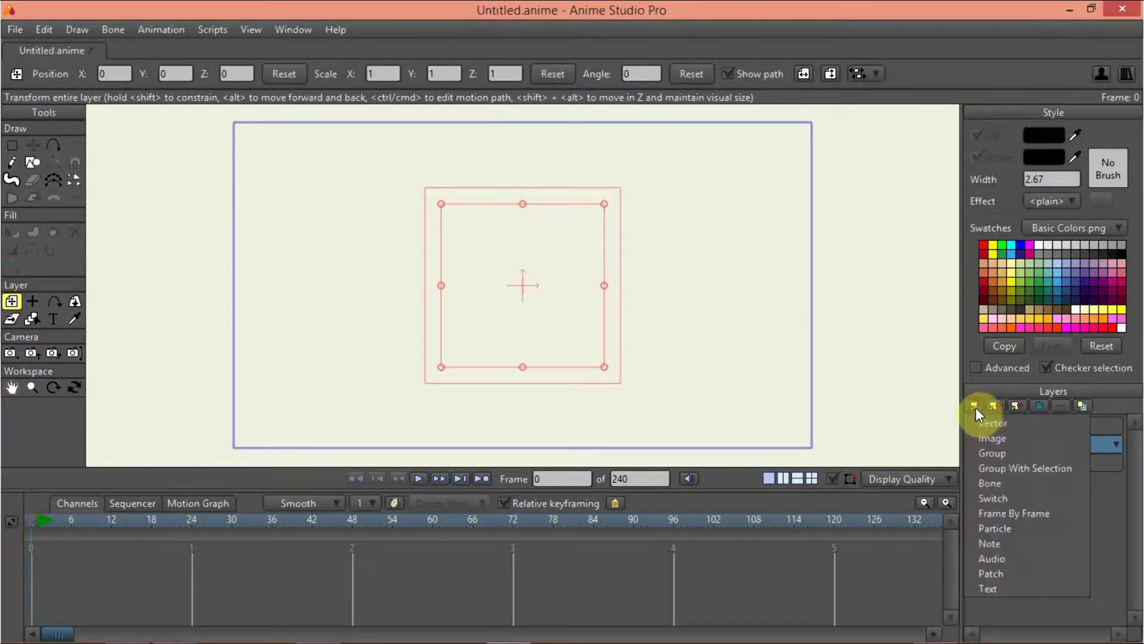
click(980, 423)
text(w)
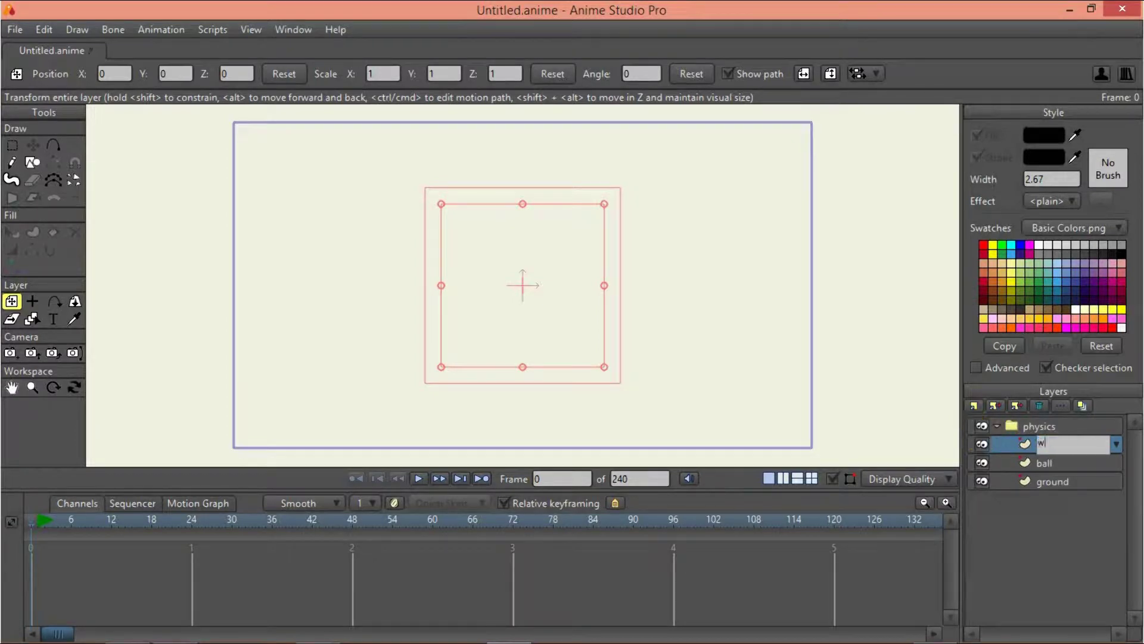
text(all)
key(Return)
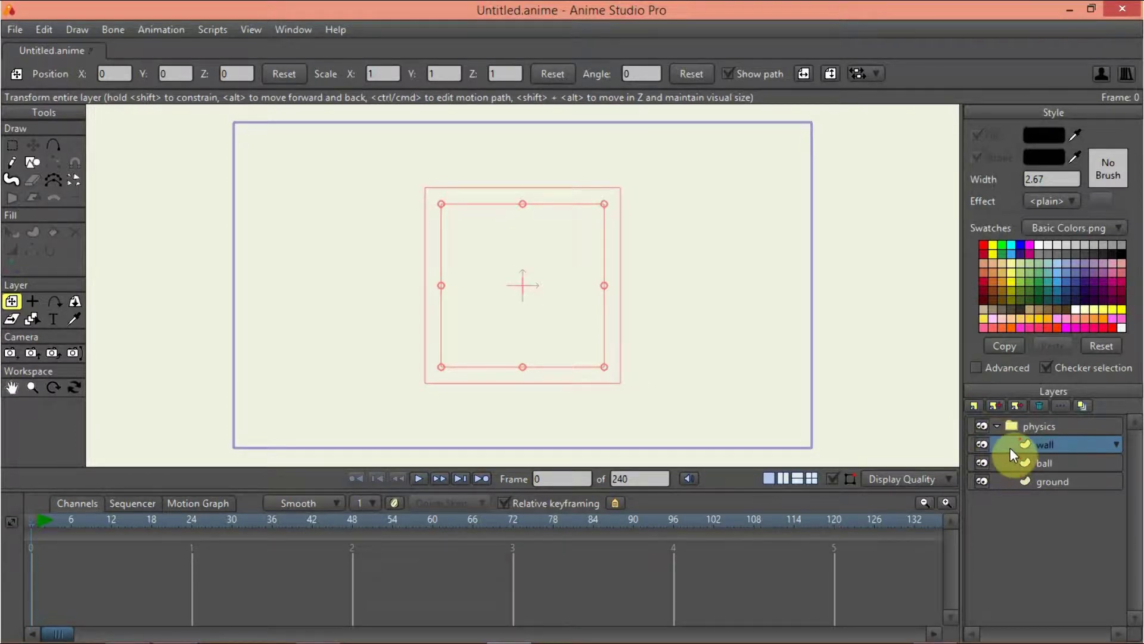
click(1003, 483)
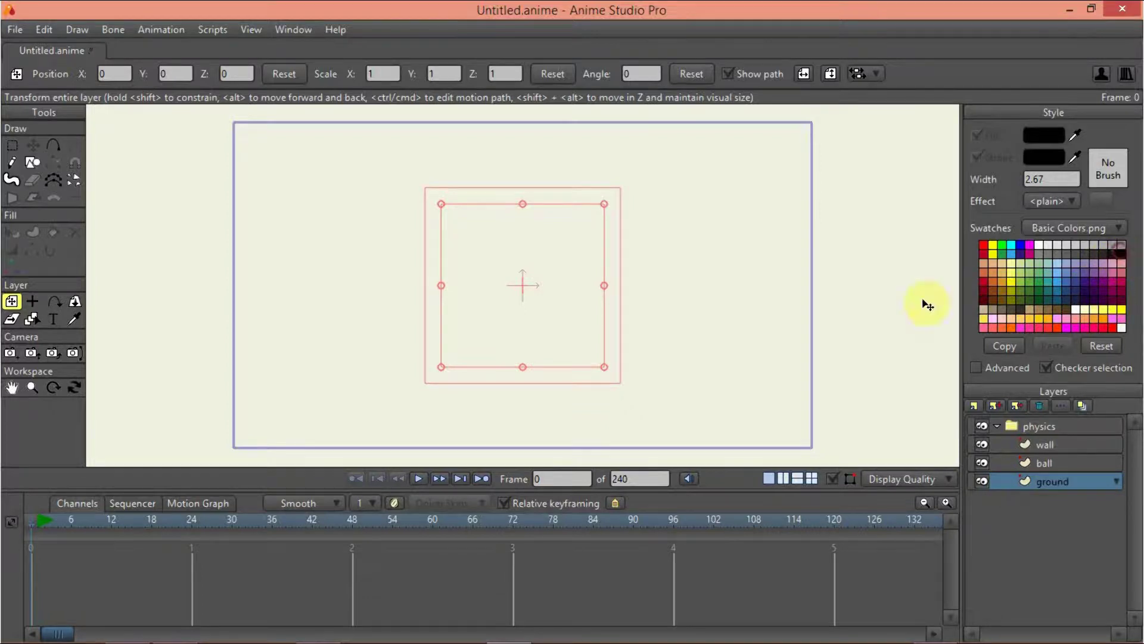
Step: Outline the ground point by point: a tall left wall, a downward slope and a flat floor
click(52, 146)
scroll(327, 251, down, 1)
click(297, 216)
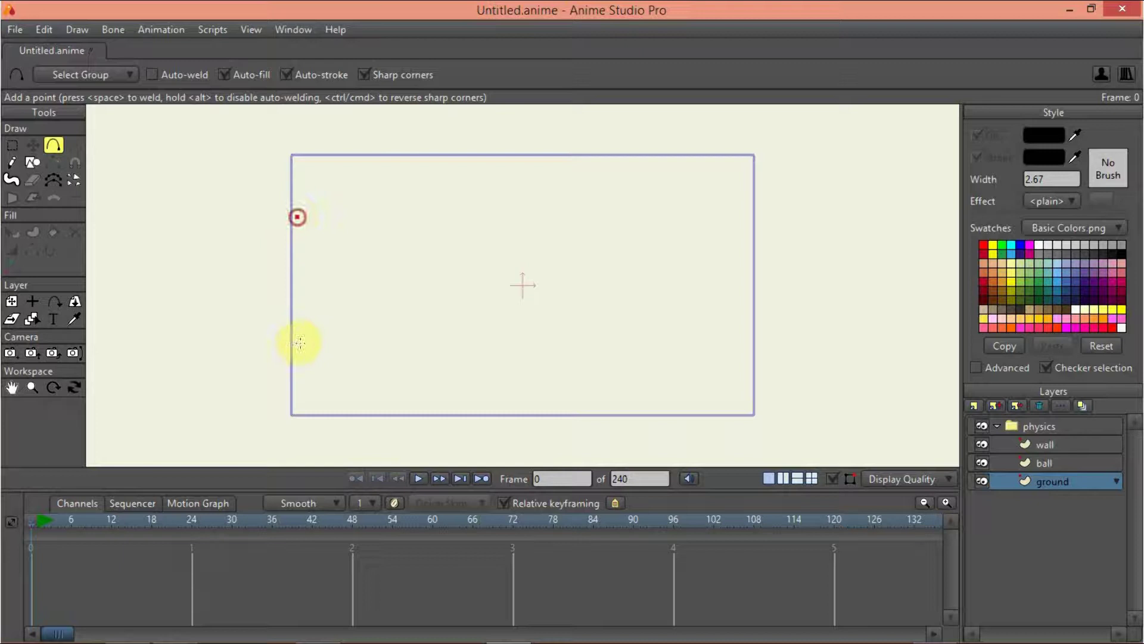
mouse_move(299, 343)
mouse_down()
mouse_move(295, 323)
mouse_move(505, 398)
mouse_move(467, 396)
mouse_move(771, 394)
mouse_move(770, 428)
mouse_up()
mouse_move(771, 428)
mouse_down()
mouse_move(253, 430)
mouse_move(261, 214)
mouse_move(297, 216)
mouse_up()
click(1064, 463)
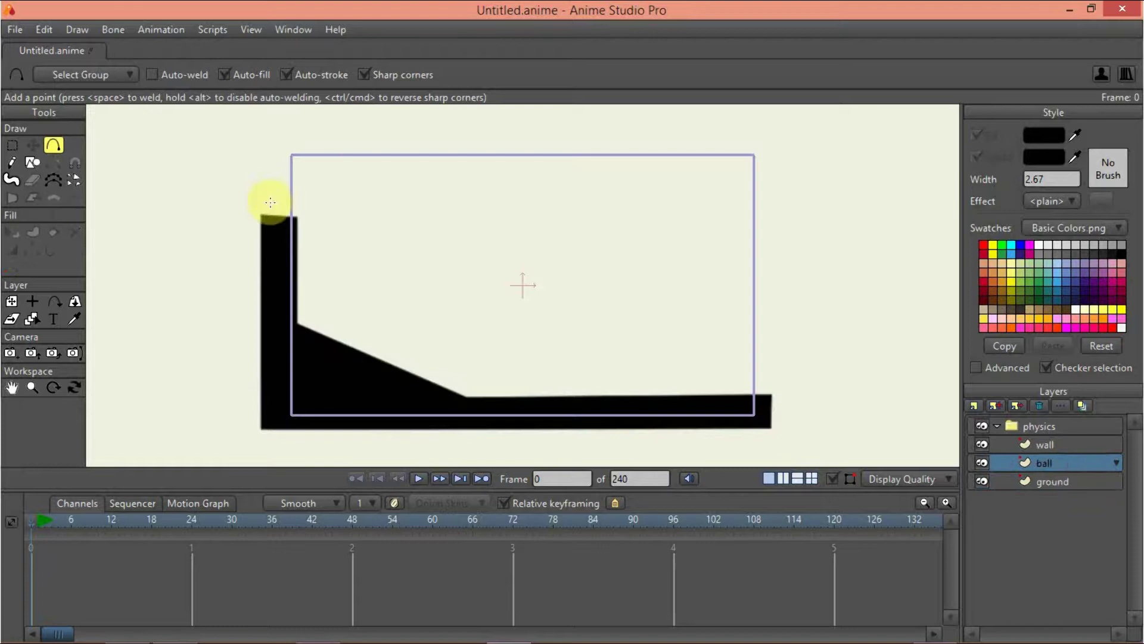
Step: Draw an orange-red oval ball and nudge it left against the left wall
click(31, 163)
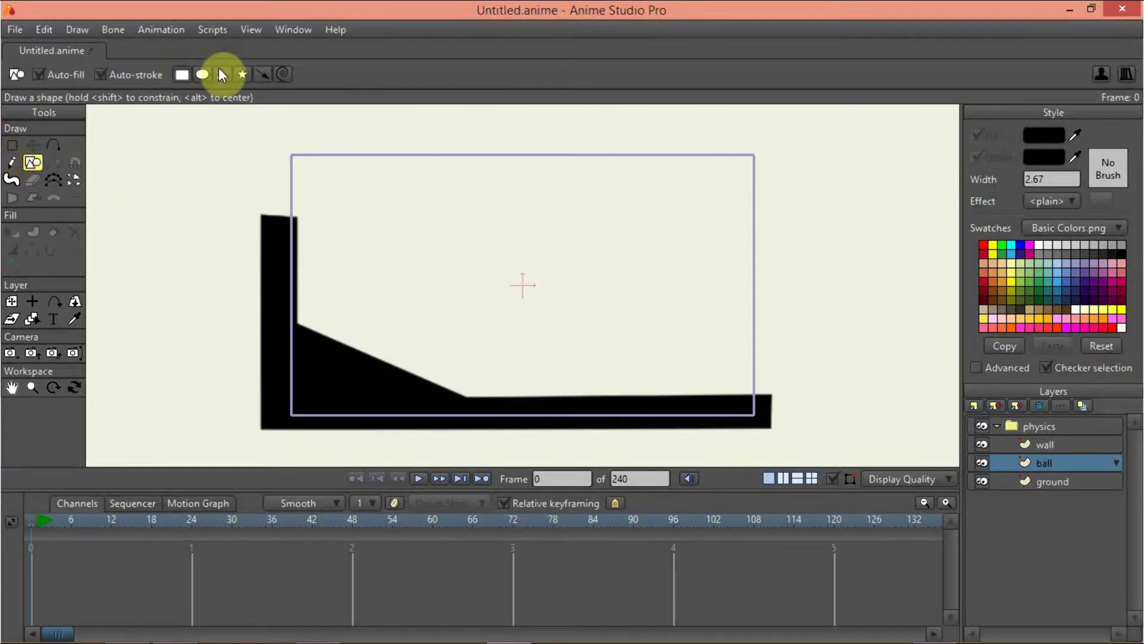
click(1063, 321)
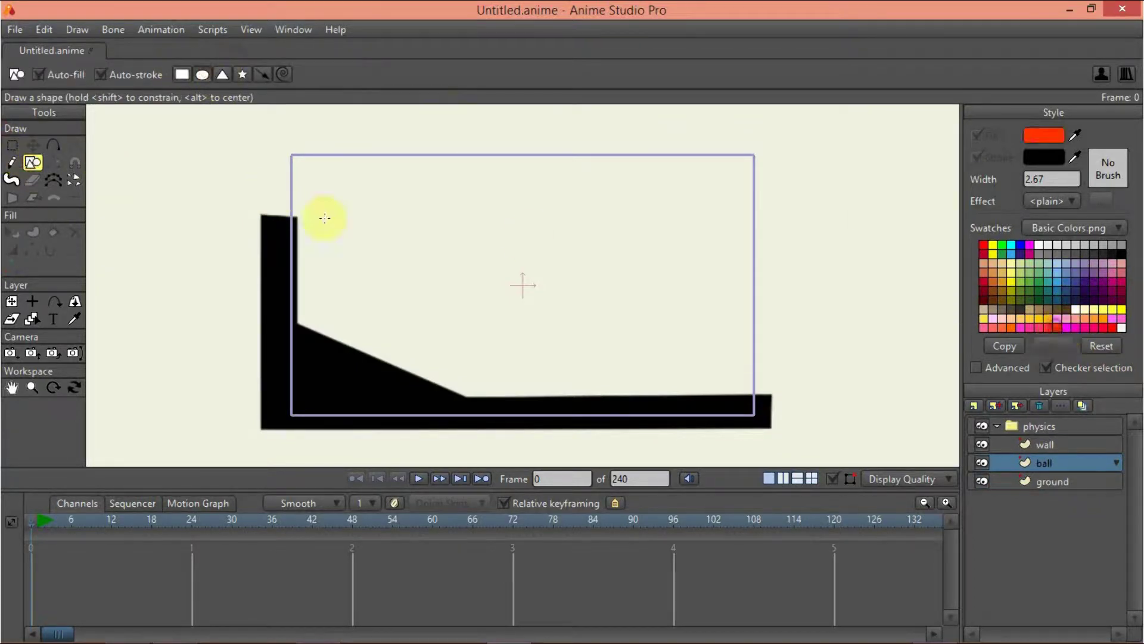
drag(334, 250, 401, 326)
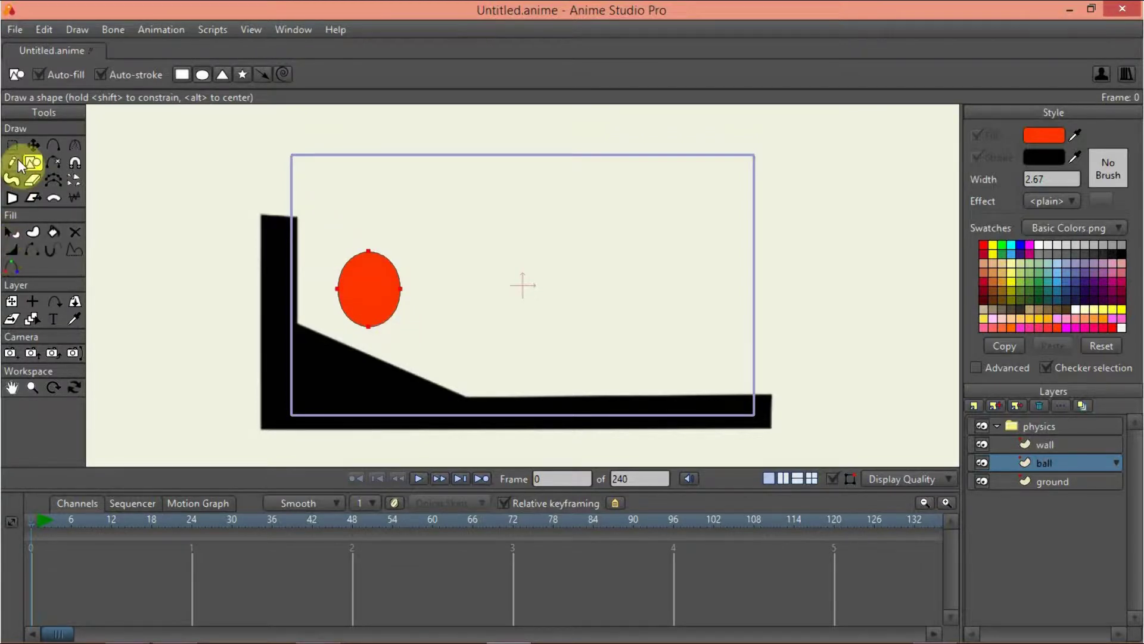
click(32, 145)
drag(360, 288, 331, 288)
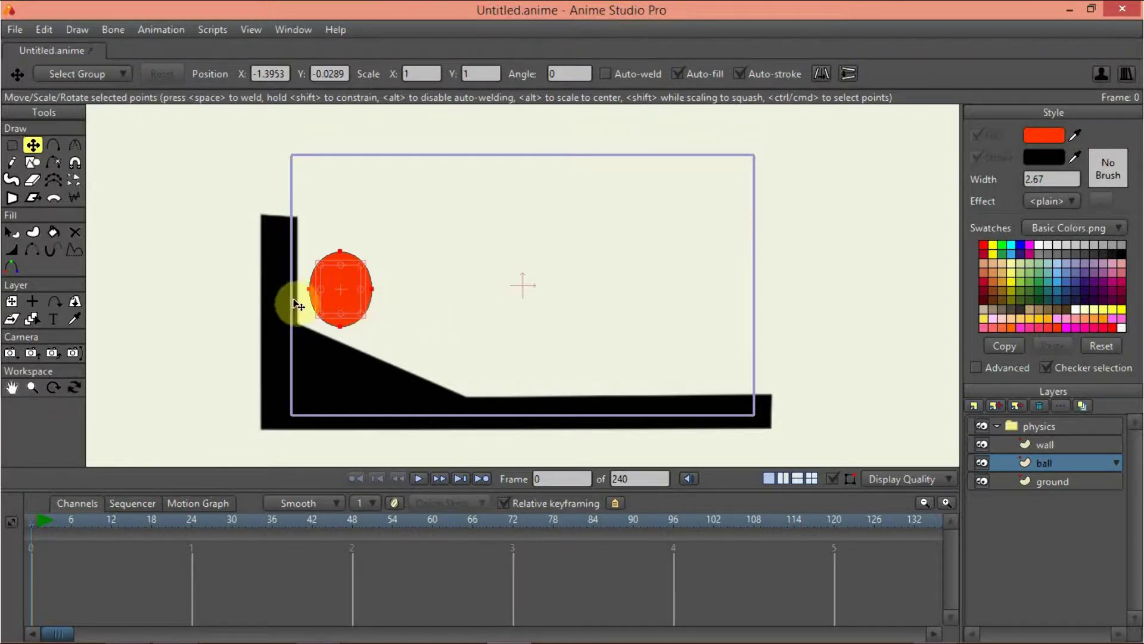
click(1050, 444)
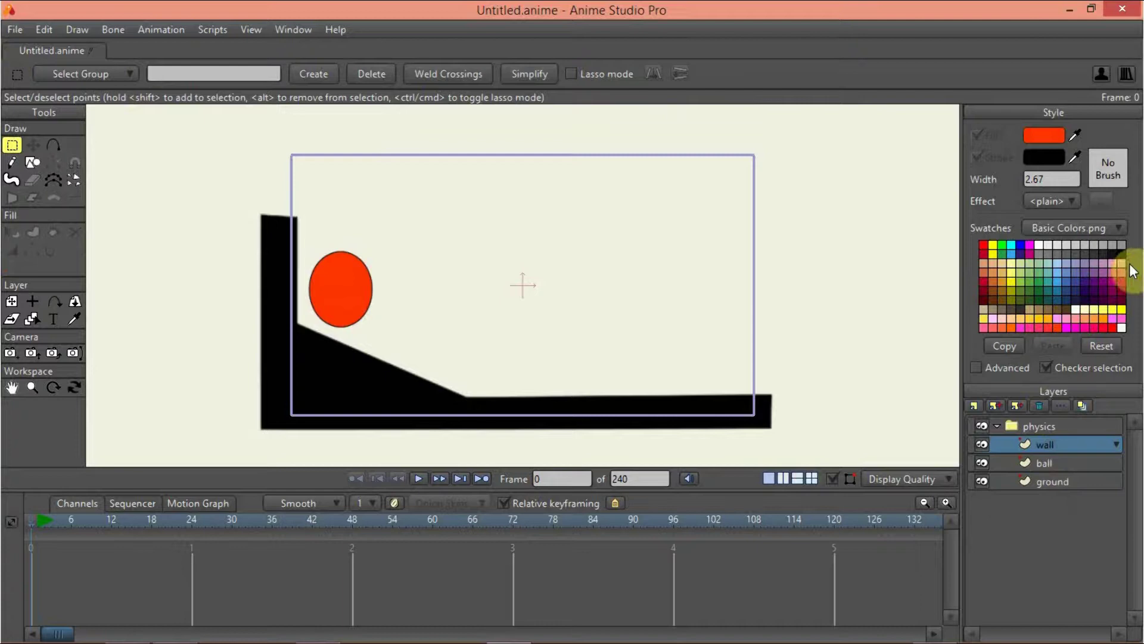
Step: Draw a tall dark maroon rectangle and move it right to the foot of the slope
click(1119, 300)
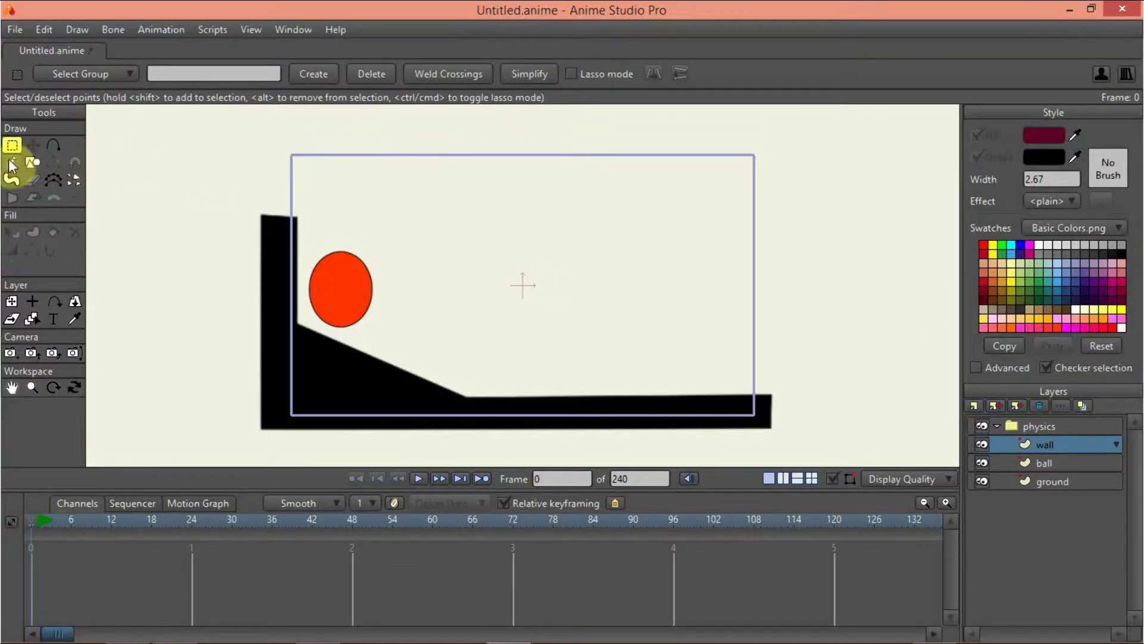
click(33, 161)
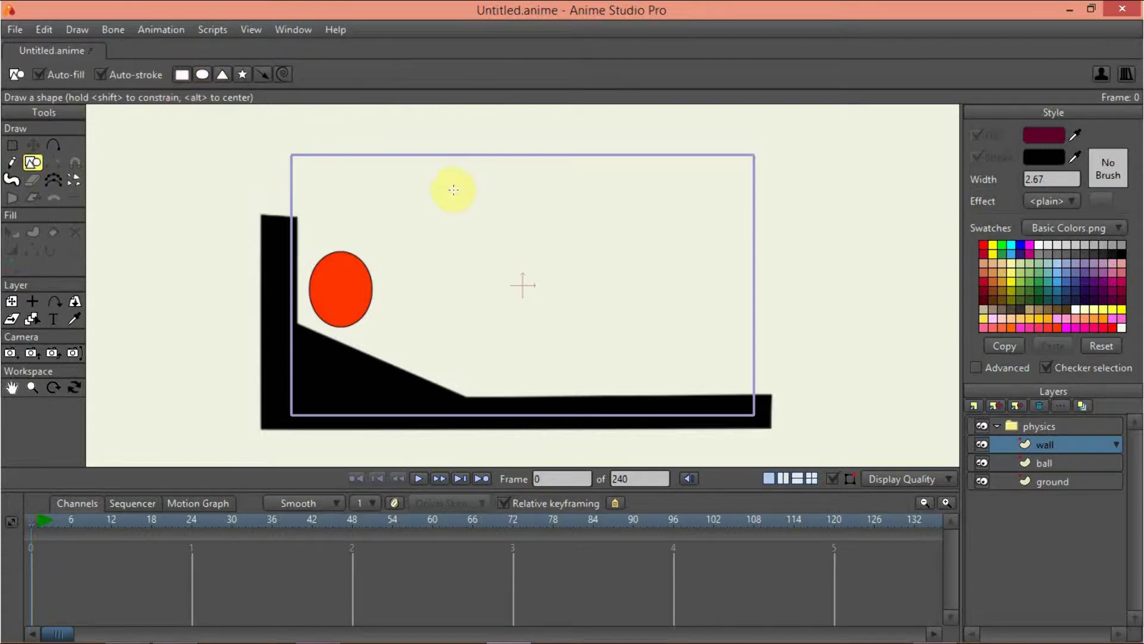
drag(451, 176, 462, 387)
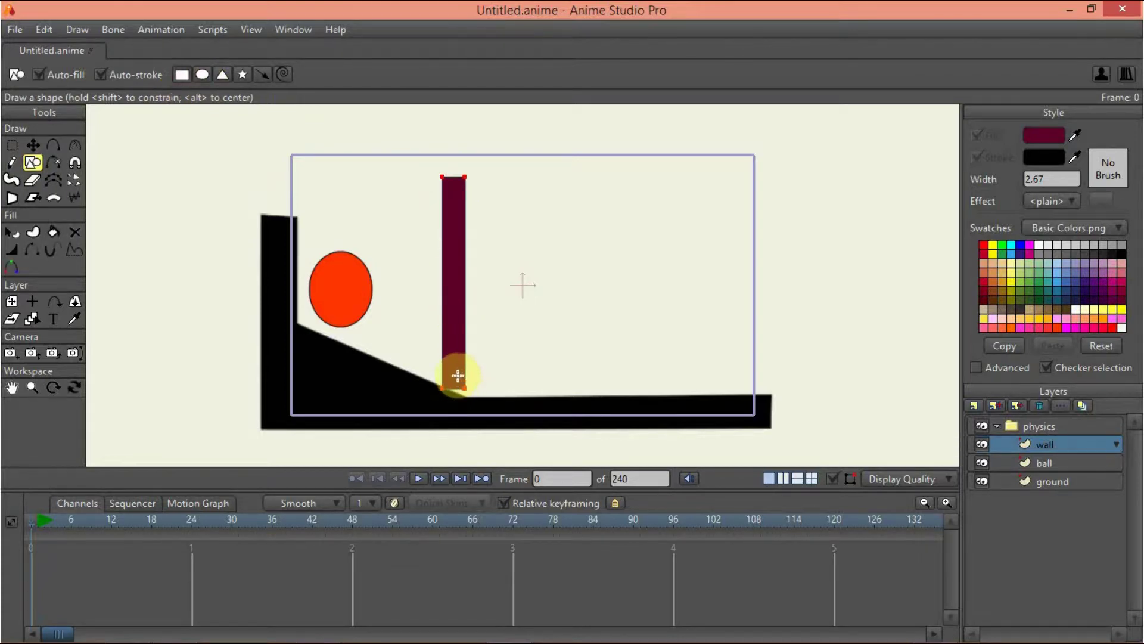
drag(461, 387, 465, 388)
click(32, 145)
drag(459, 230, 552, 257)
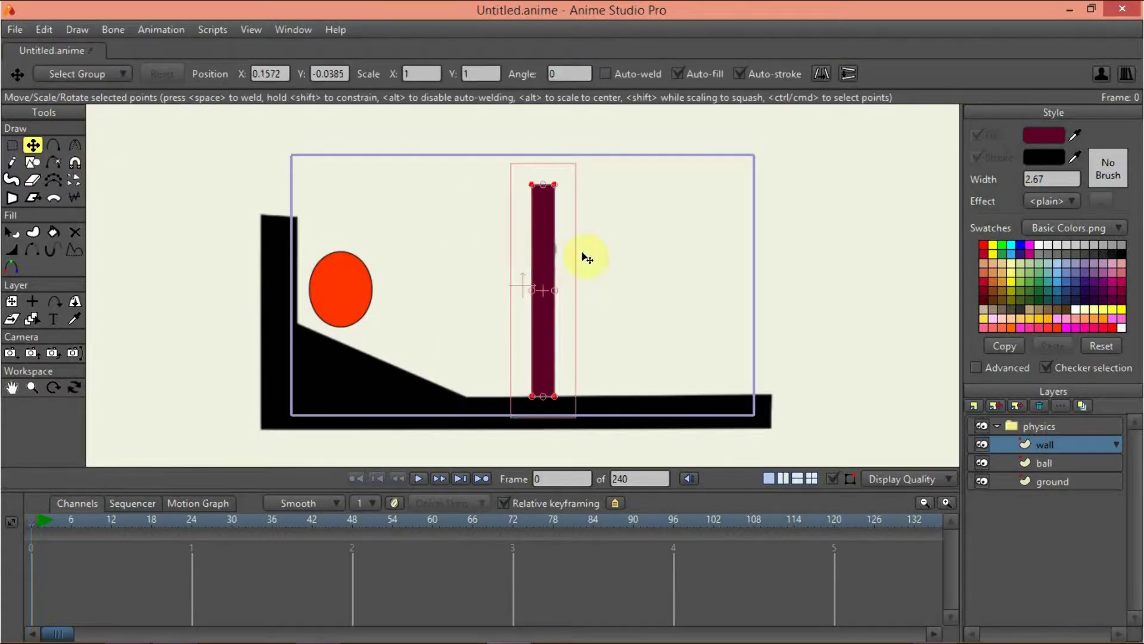
Step: Recheck and confirm the physics group's gravity settings: direction 270, magnitude 10
double_click(1059, 431)
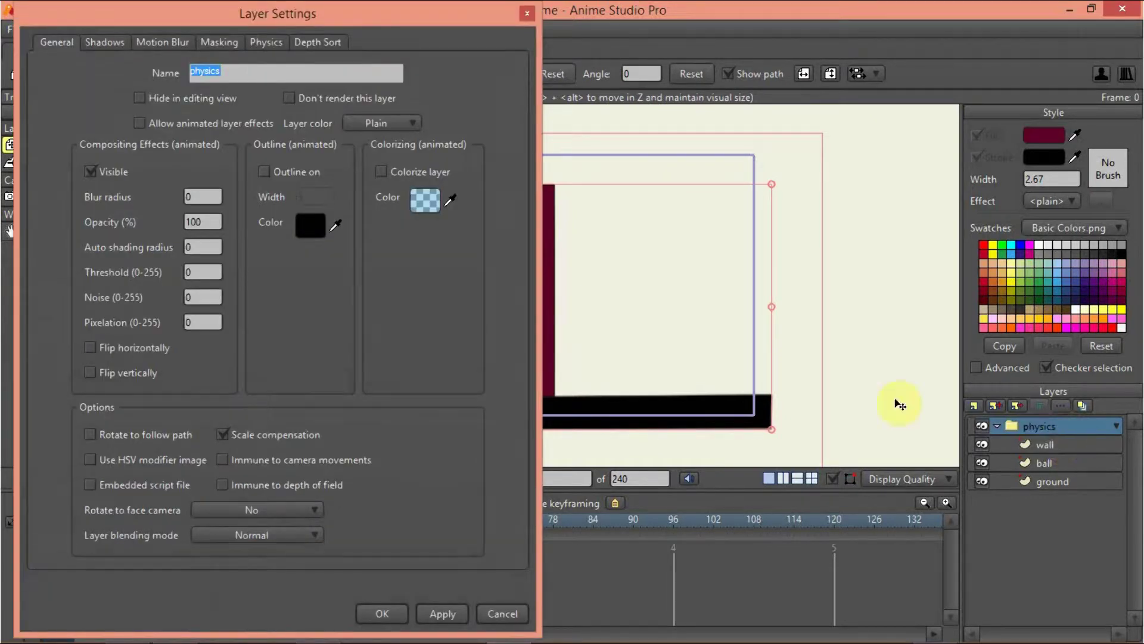
click(266, 40)
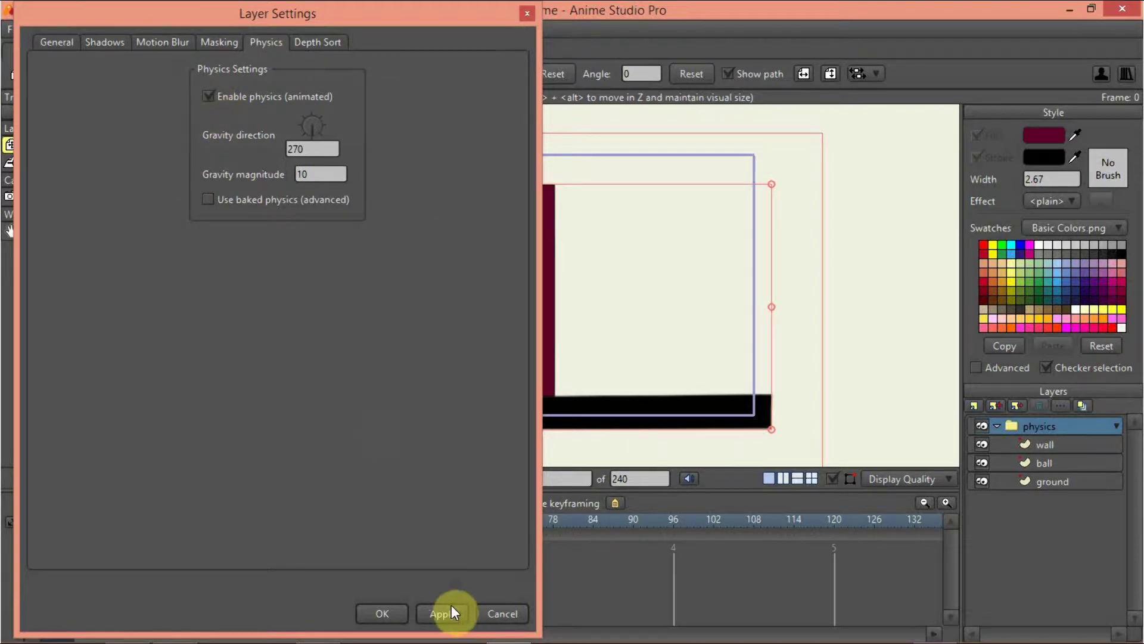
click(382, 614)
double_click(1050, 447)
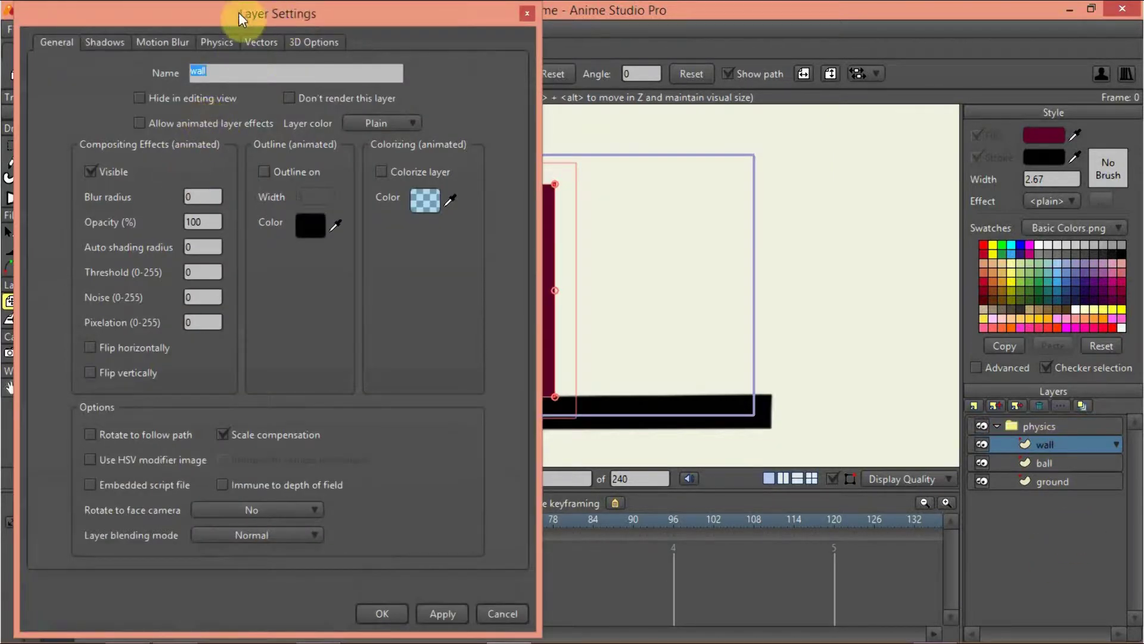
Step: Set the wall to start asleep and review the ball's physics settings
click(220, 40)
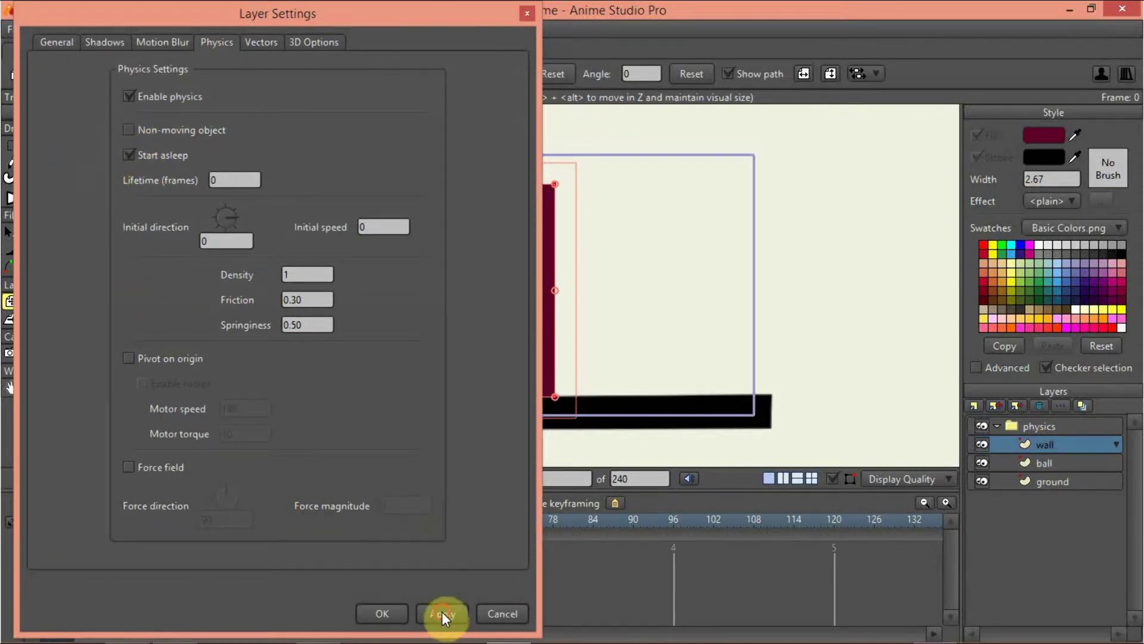
click(398, 611)
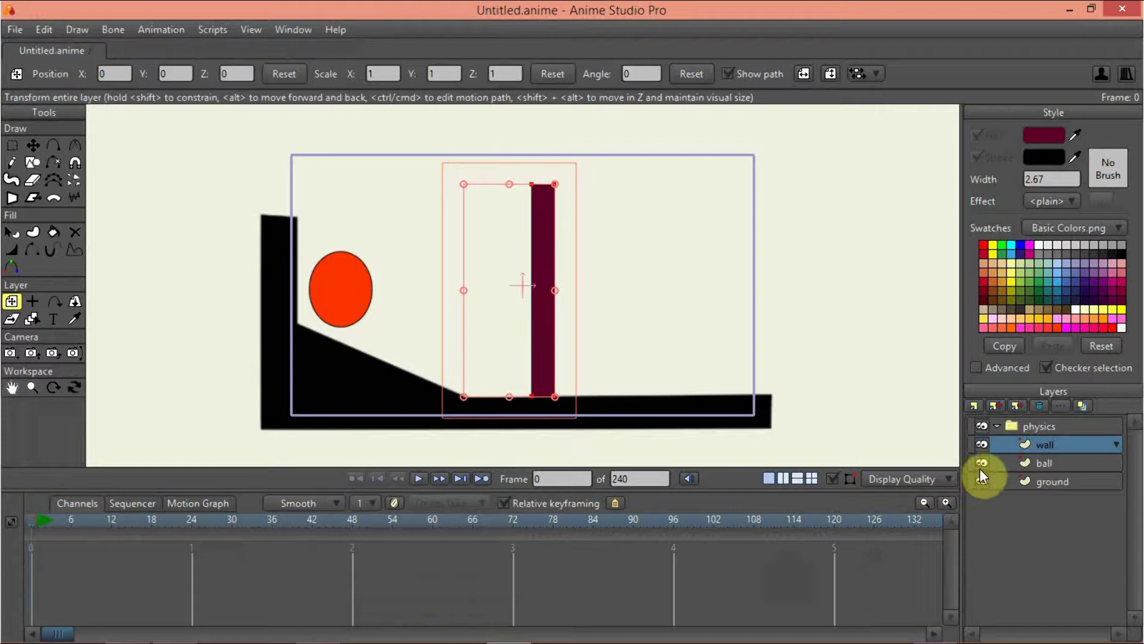
click(1069, 464)
double_click(1068, 463)
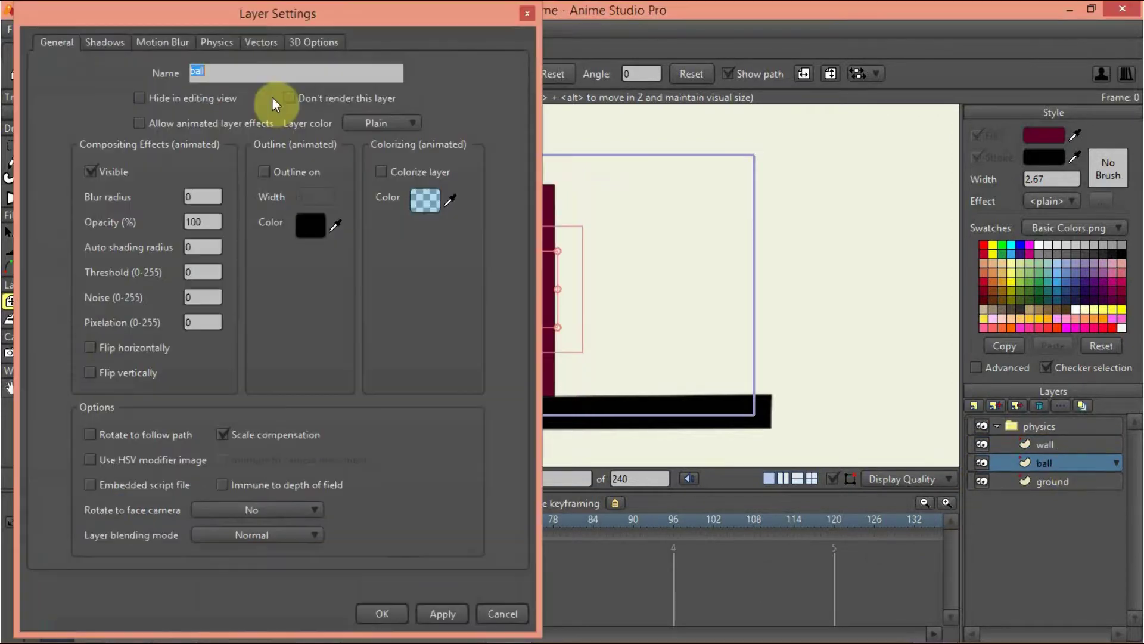
click(222, 40)
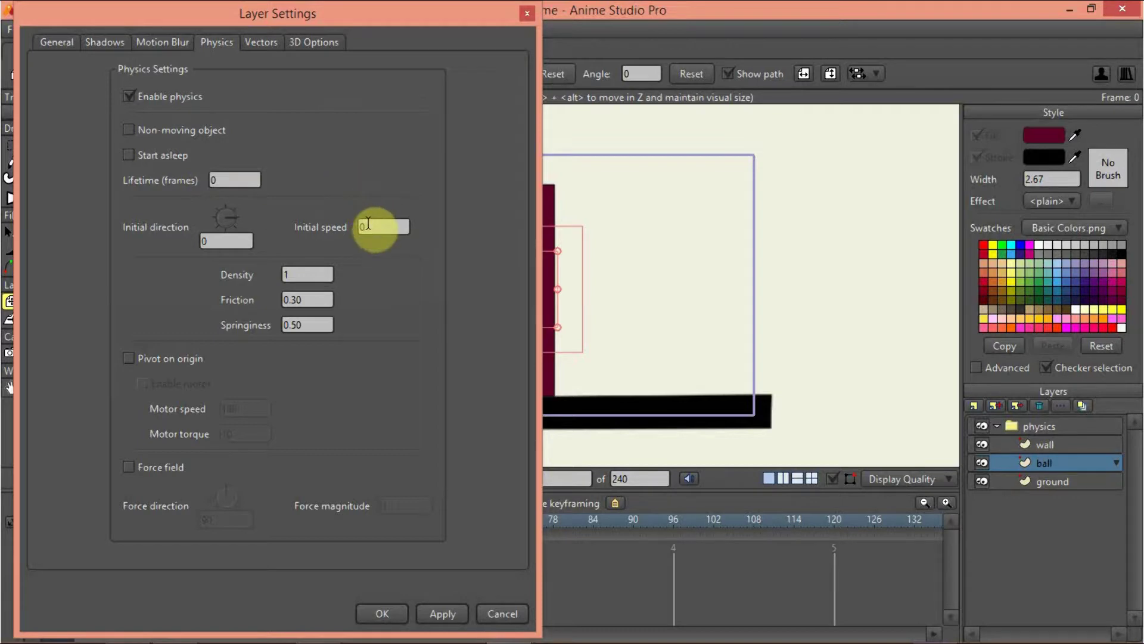
click(357, 614)
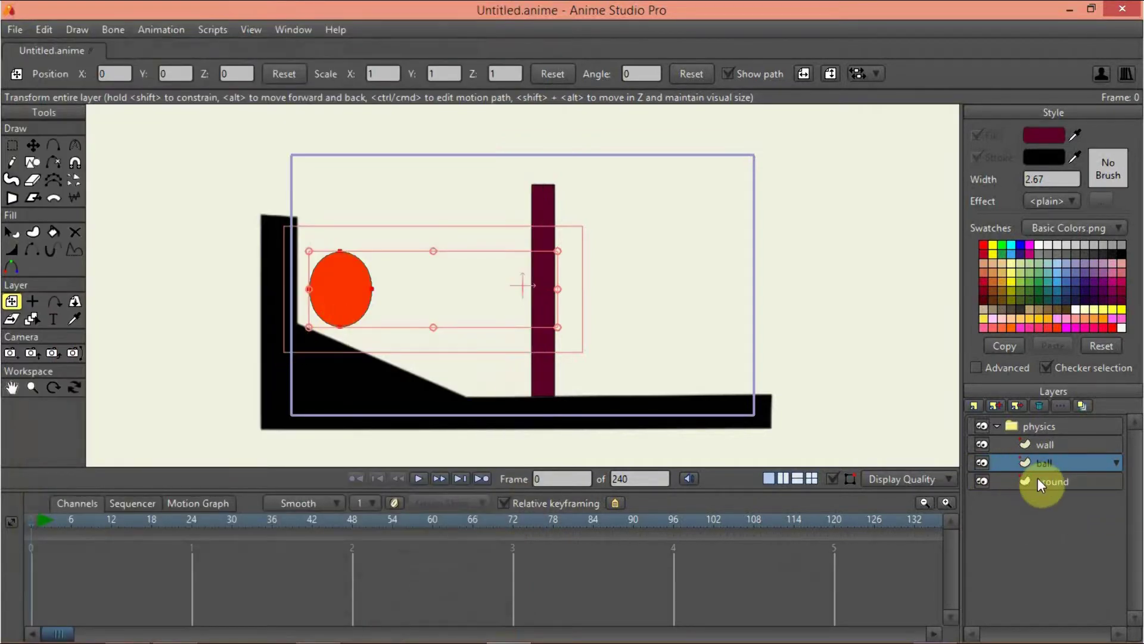
Step: Make the ground layer a non-moving physics object
double_click(1051, 481)
click(217, 41)
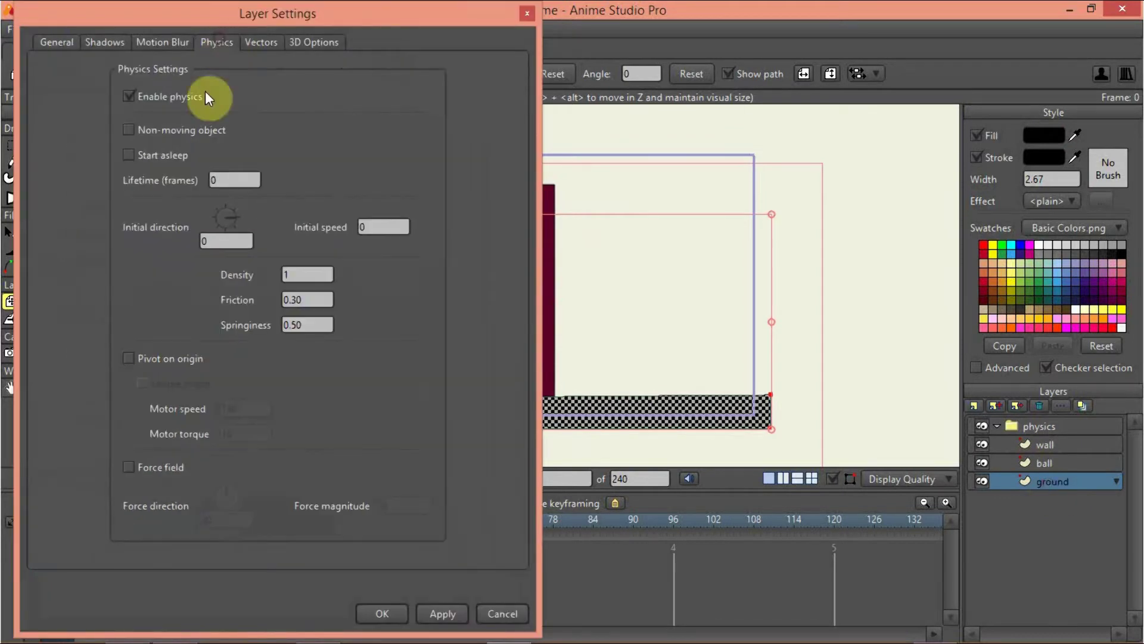
click(128, 131)
click(434, 614)
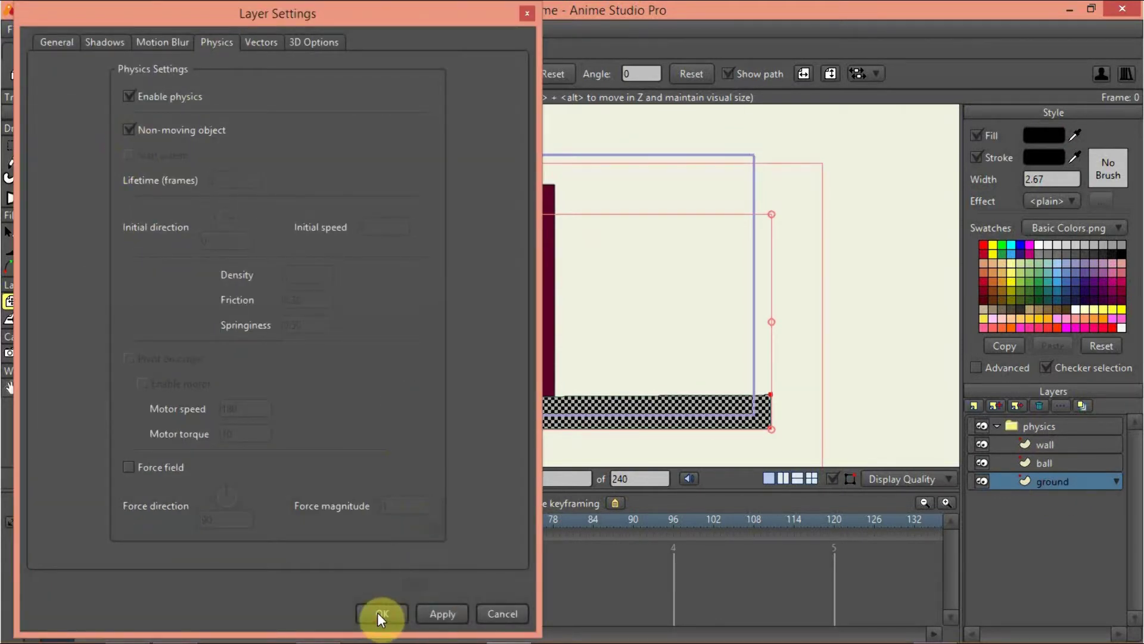
click(377, 613)
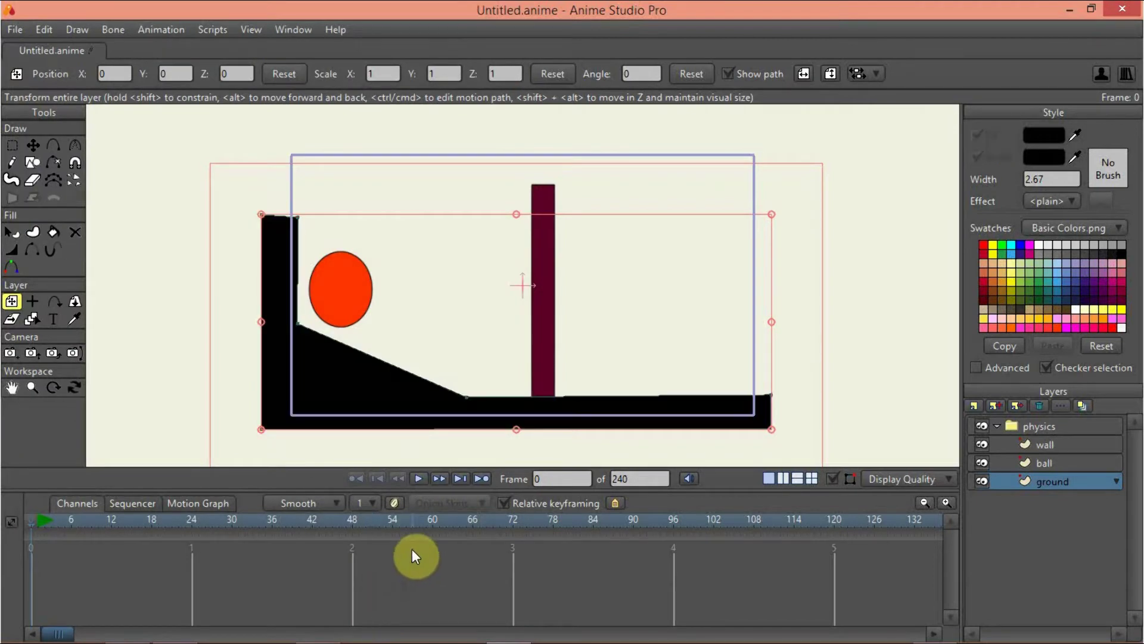
click(412, 476)
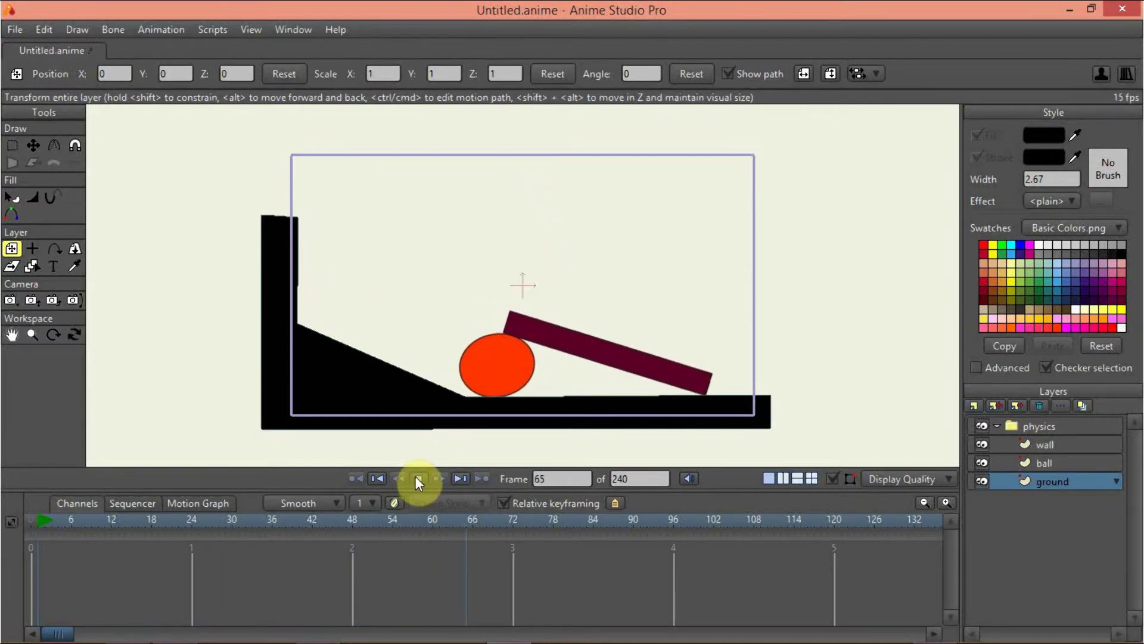
click(414, 476)
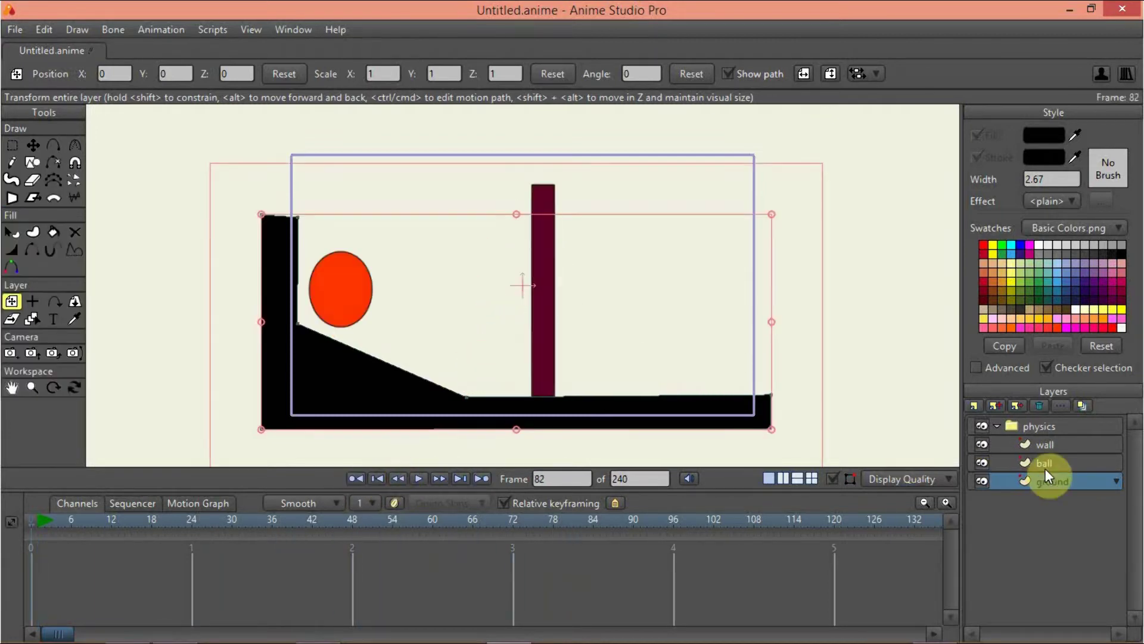
Step: Set the ball's initial speed to 3 and play the simulation to test it
double_click(1079, 462)
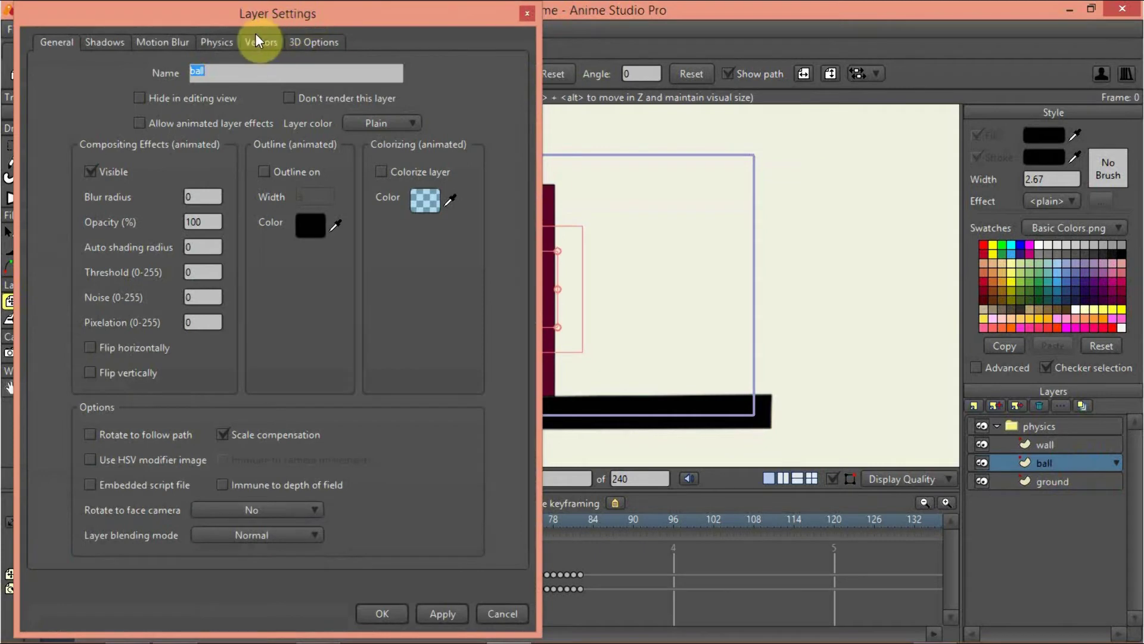
click(226, 42)
double_click(382, 226)
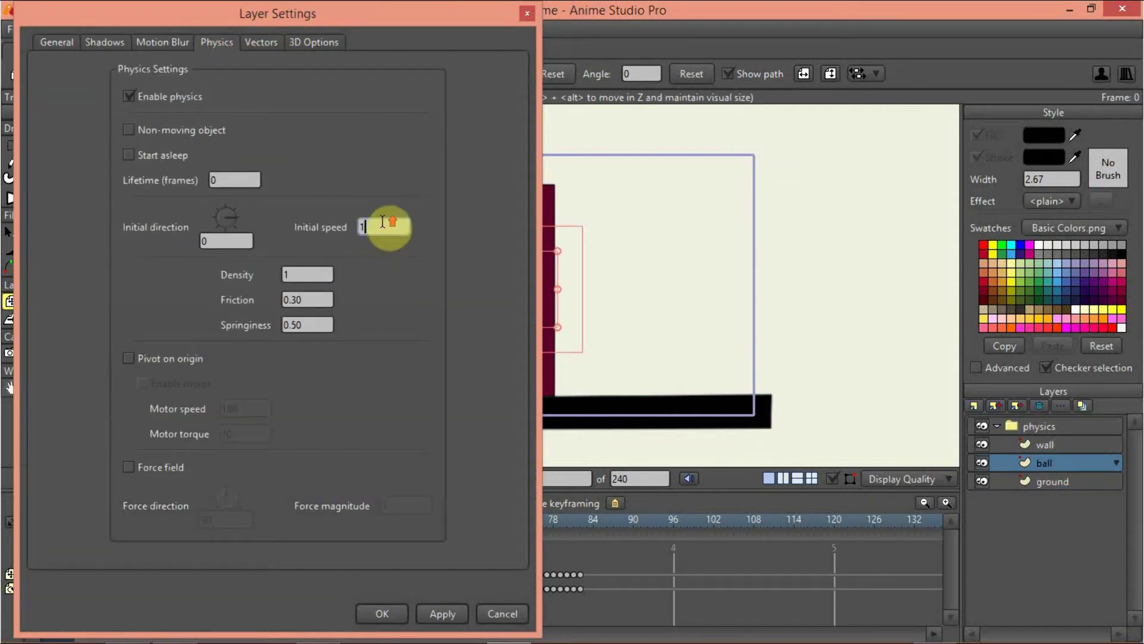
text(2.25)
double_click(381, 226)
text(3)
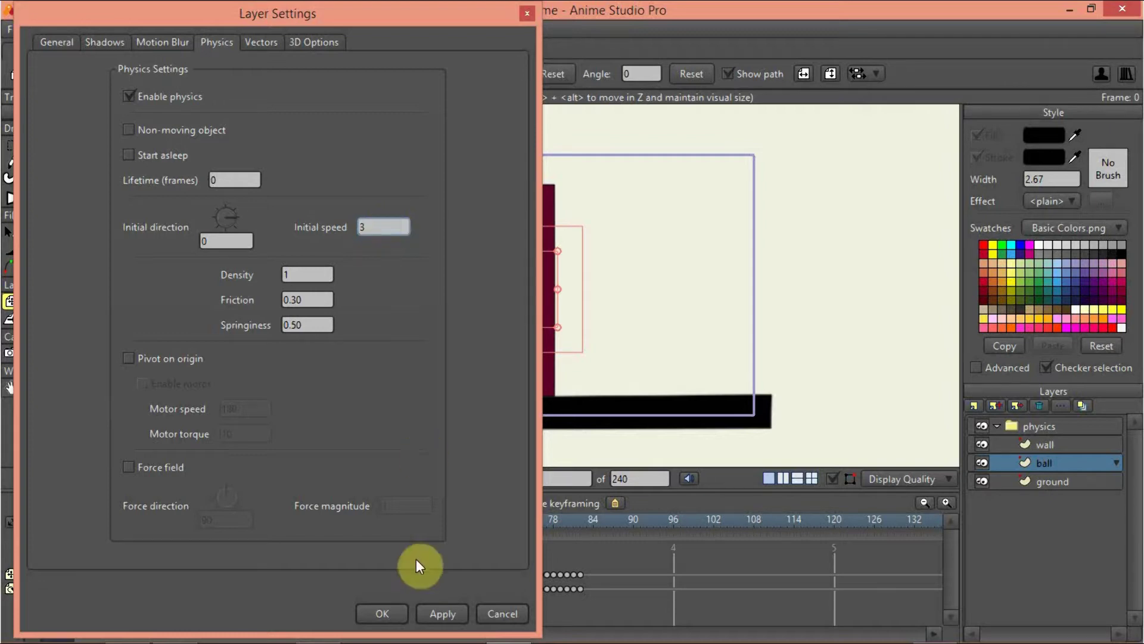
click(437, 613)
click(379, 614)
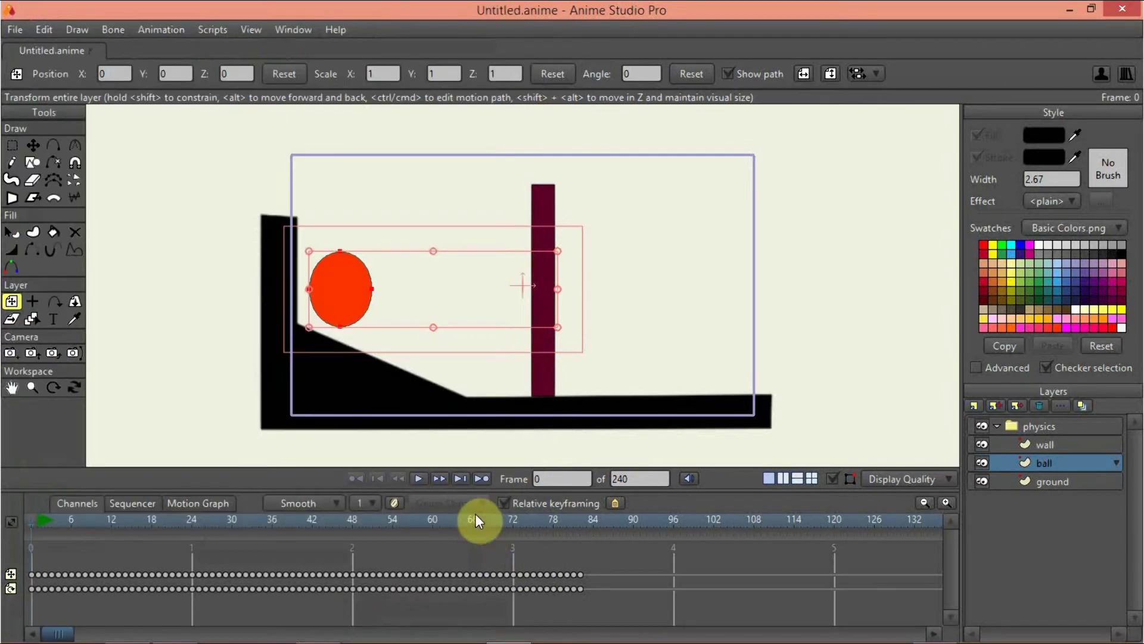
click(427, 480)
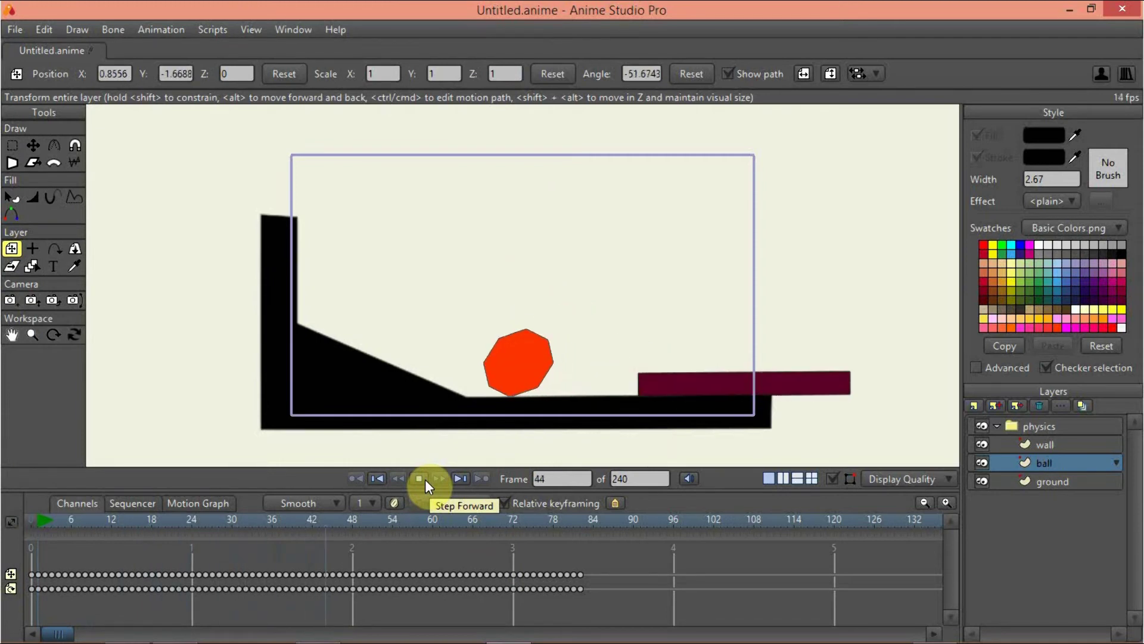
click(421, 478)
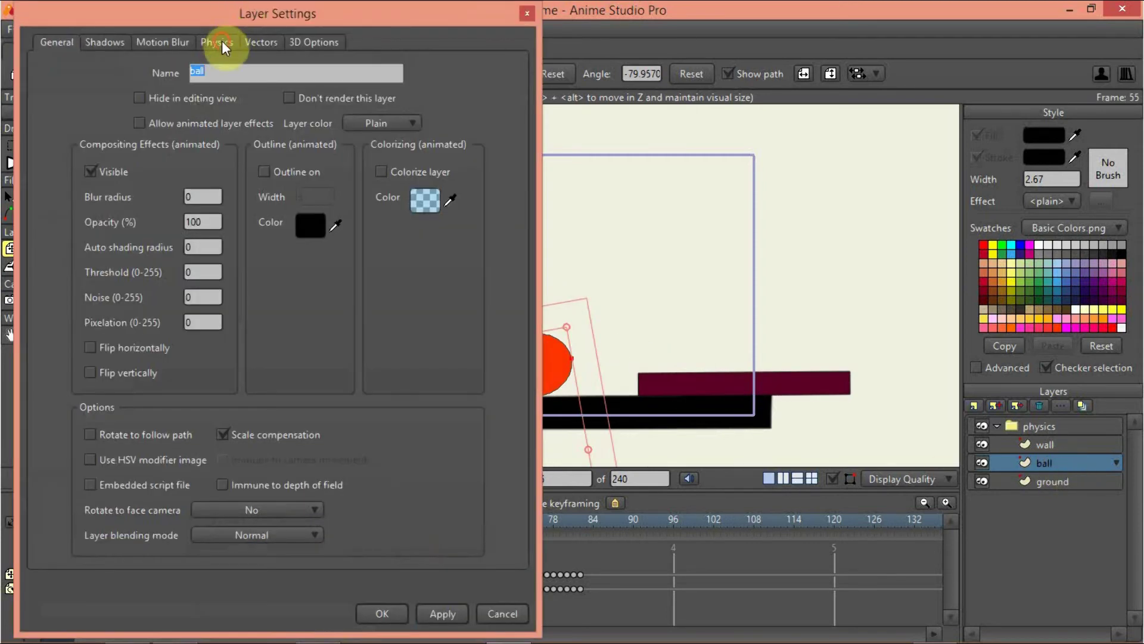
Step: Raise the ball's initial speed to 11
click(221, 46)
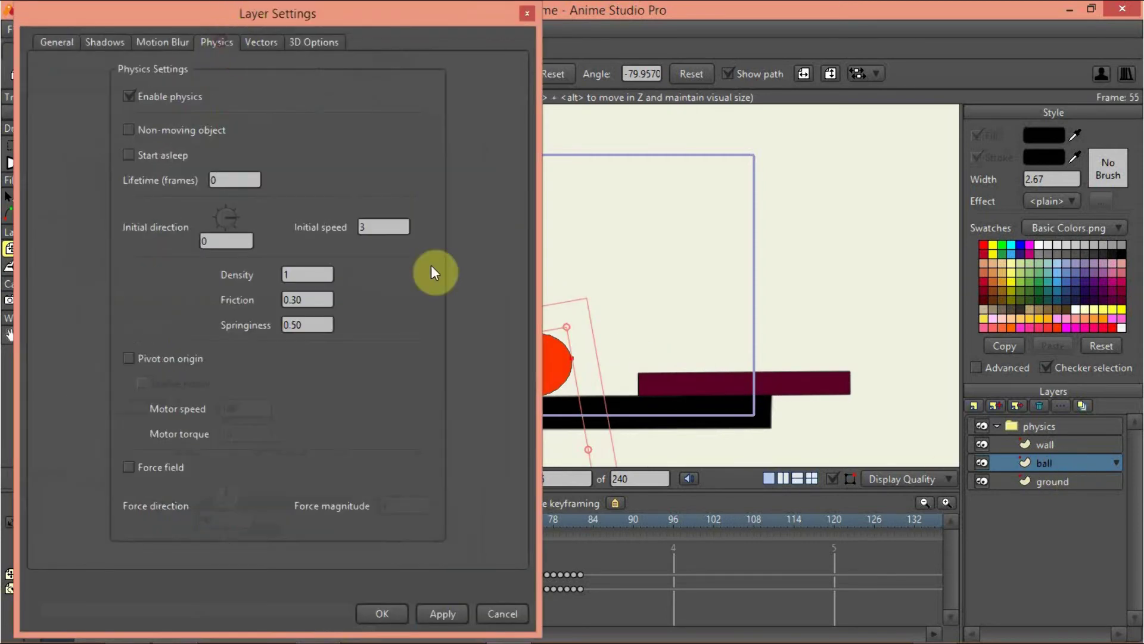
click(399, 226)
double_click(399, 227)
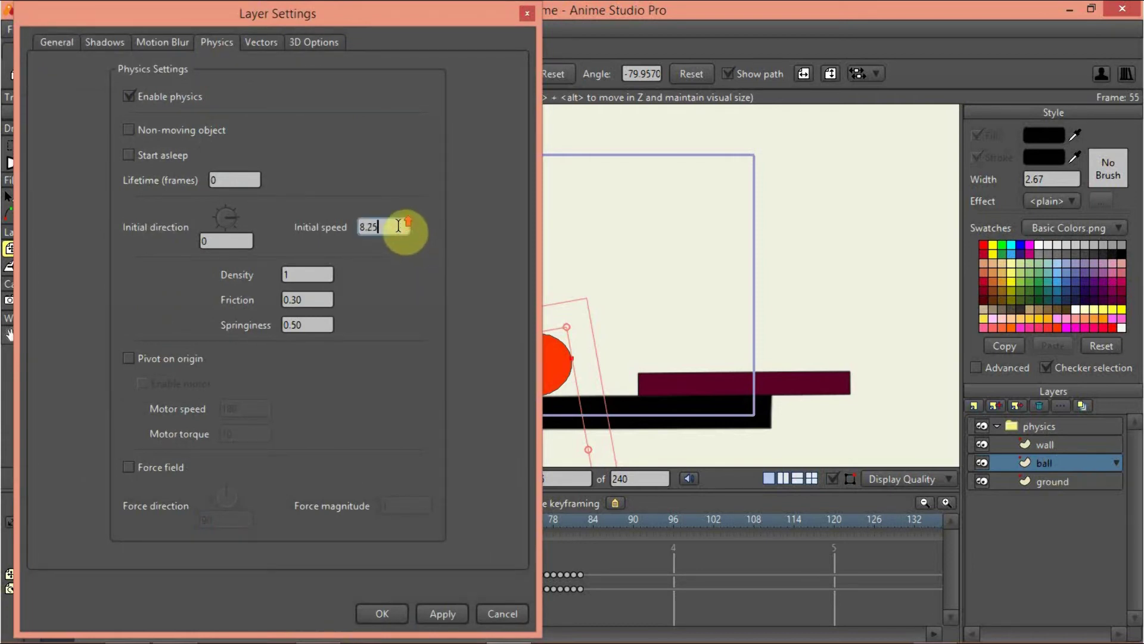
text(11)
click(425, 608)
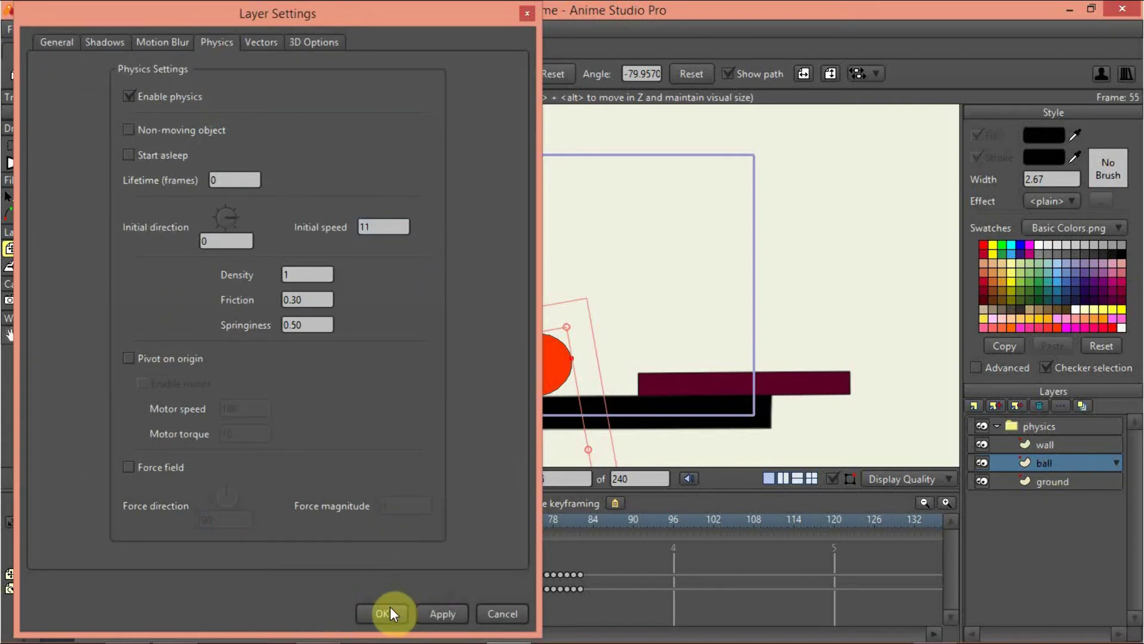
click(389, 607)
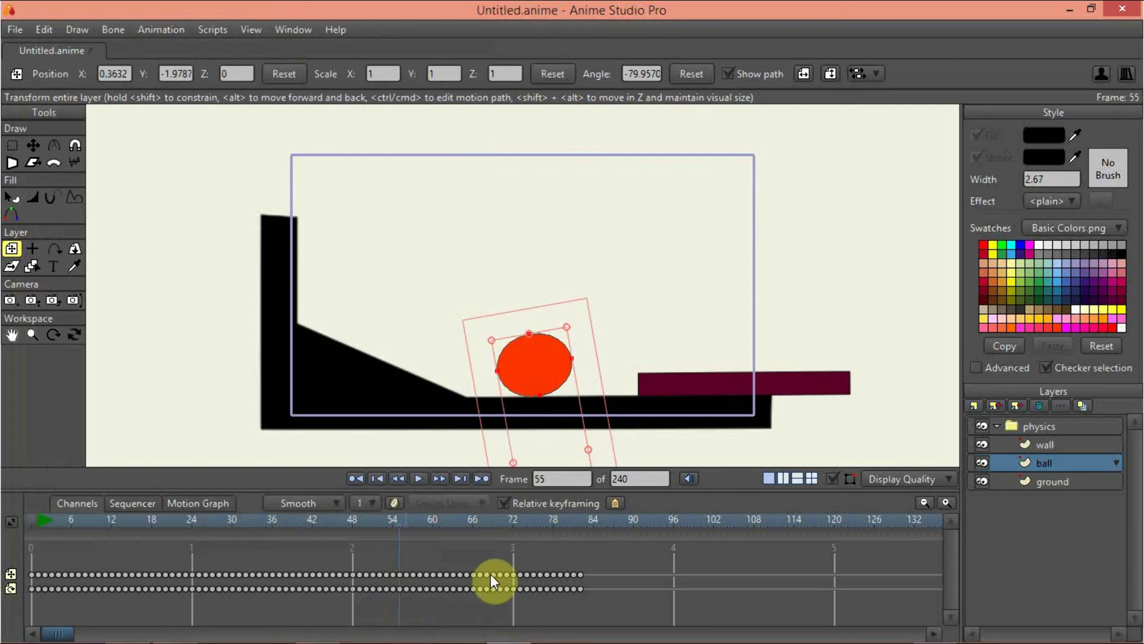
click(383, 475)
click(418, 474)
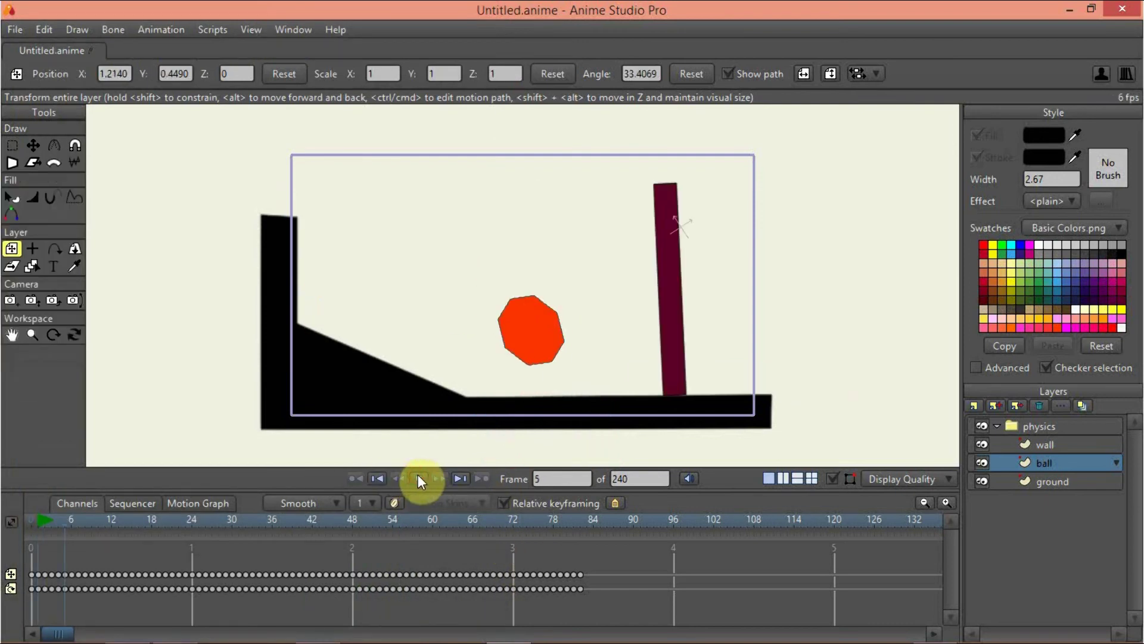
click(416, 475)
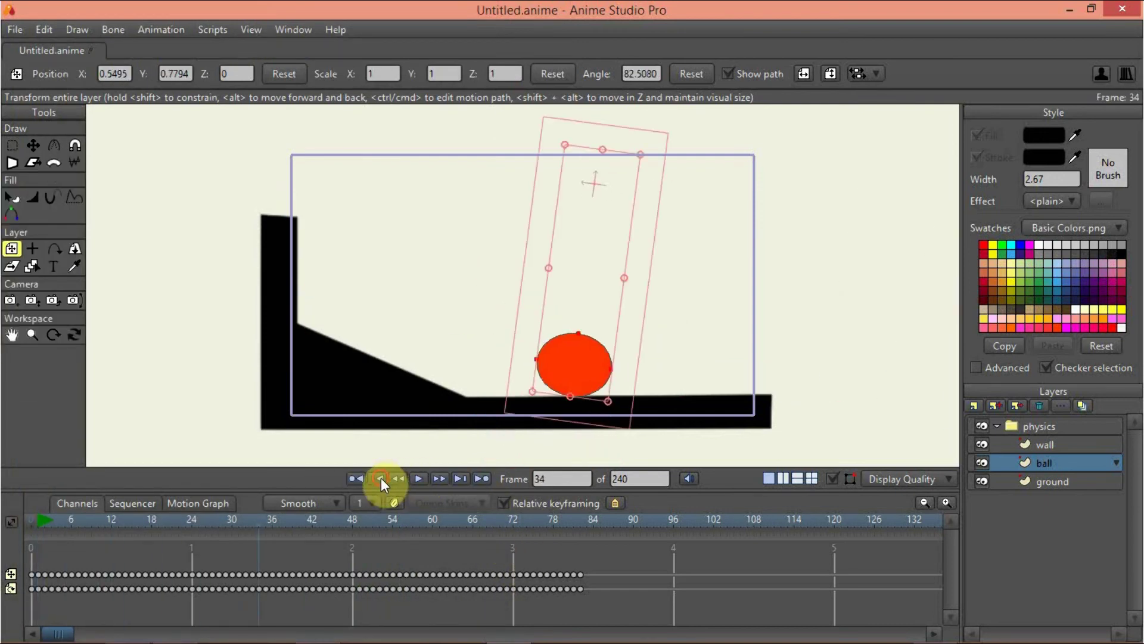
click(381, 478)
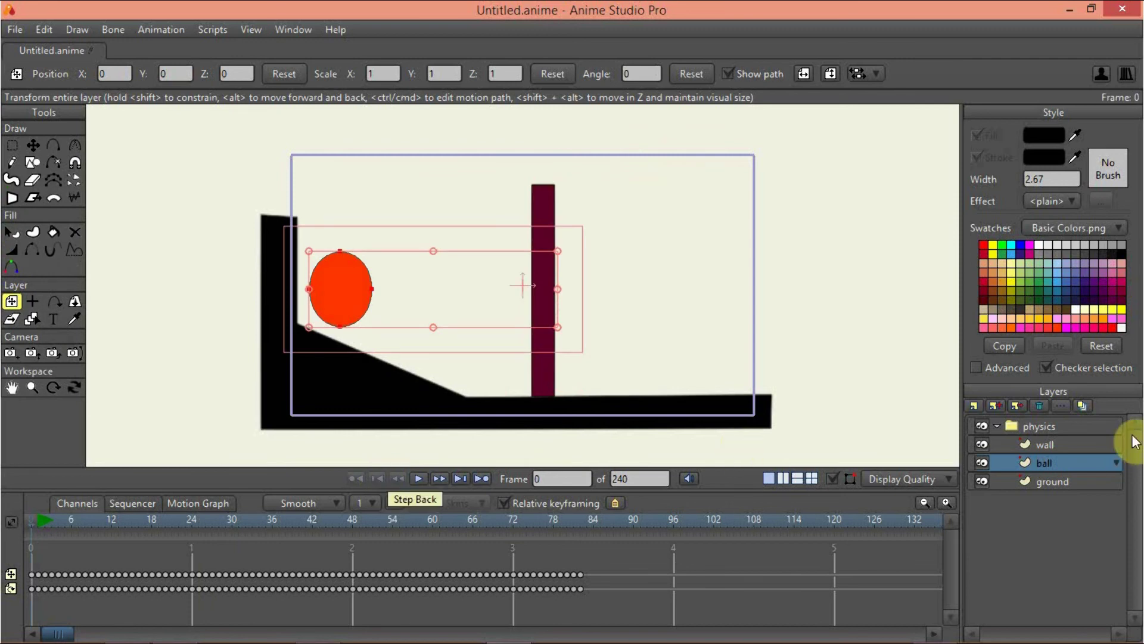